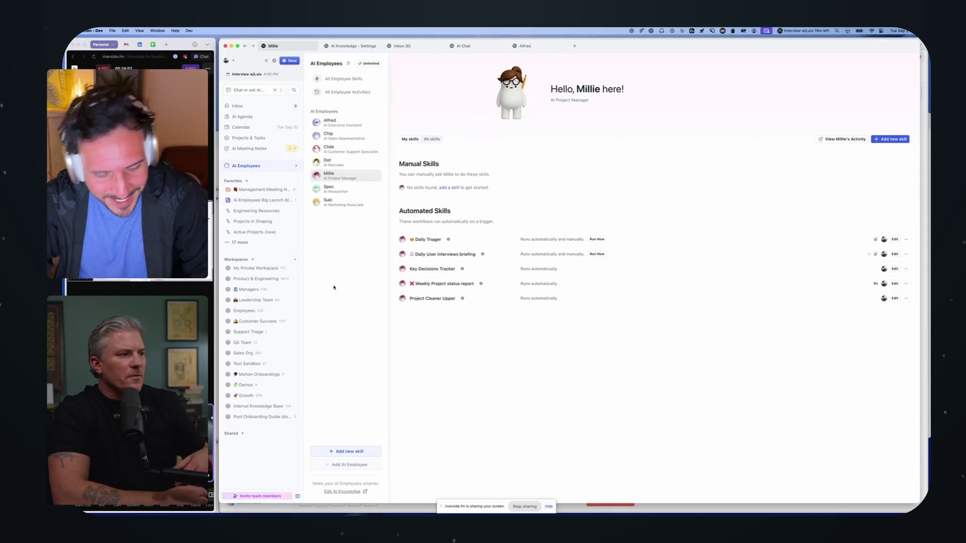
Switch to n8n and open the AutoTriage workflow from the Motion folder
key("super+Tab")
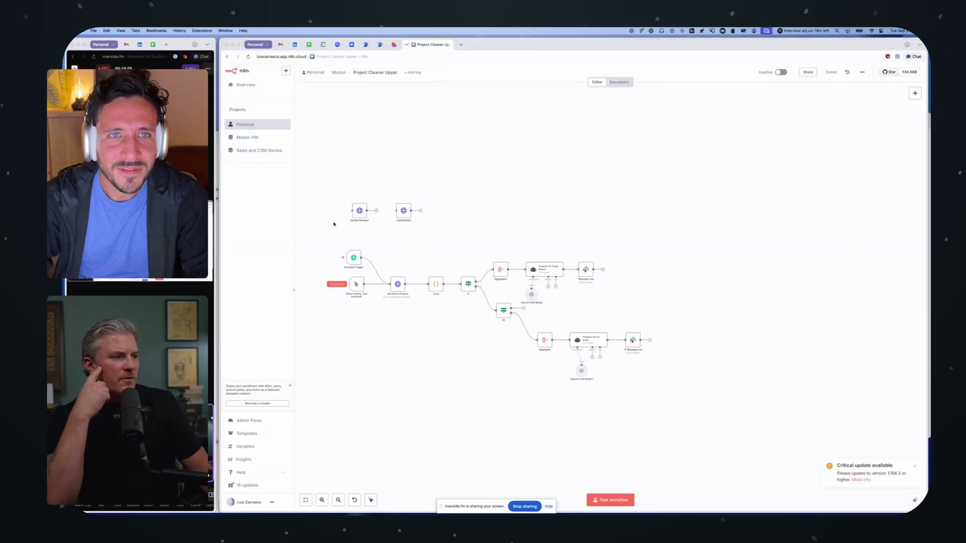
left_click(339, 72)
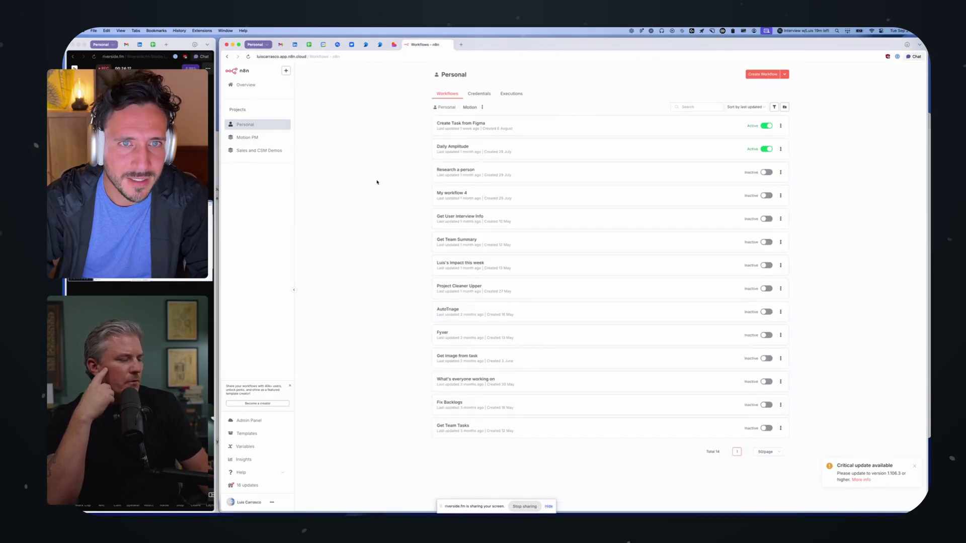
left_click(482, 311)
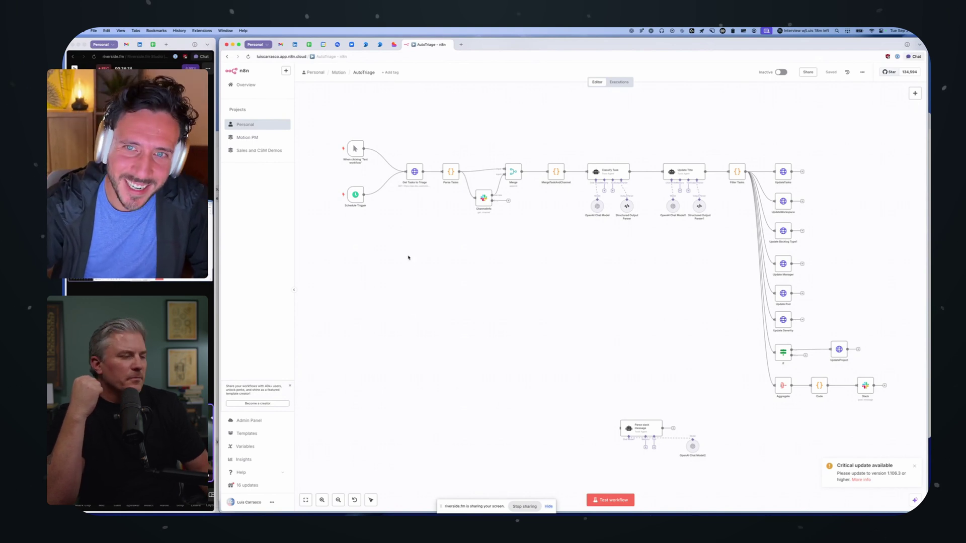
Inspect the request parameters of the Get Tasks to Triage node, then return to the canvas
scroll(409, 260, "up", 2)
scroll(409, 260, "up", 3)
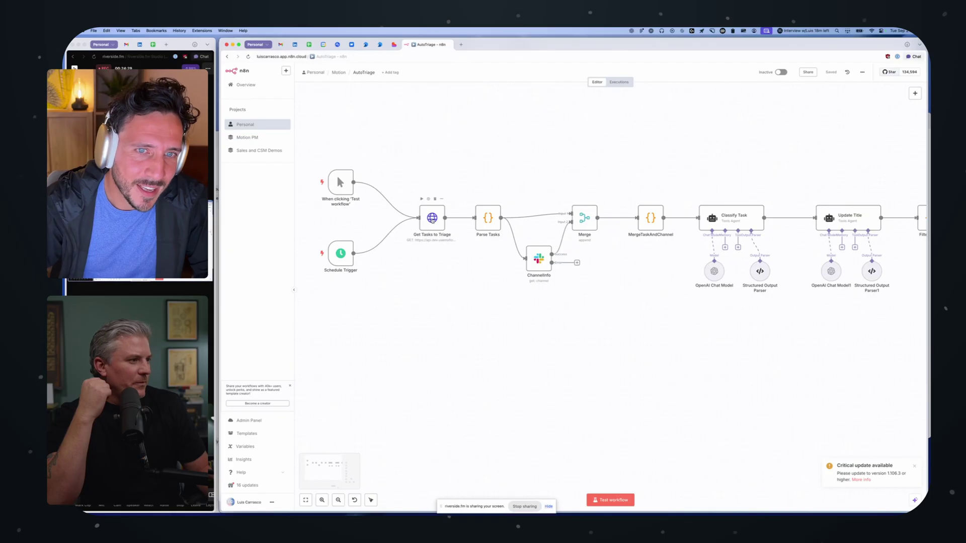
double_click(432, 218)
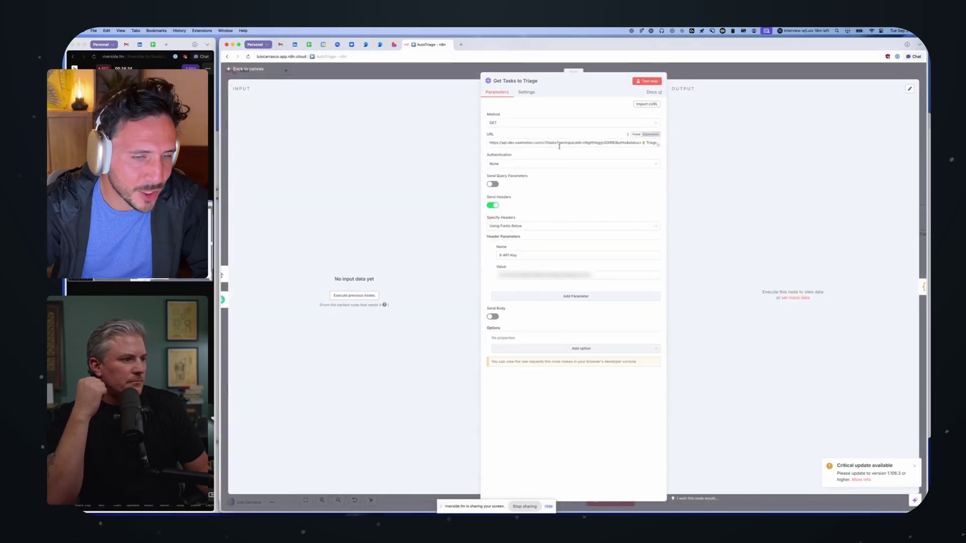
left_click(336, 76)
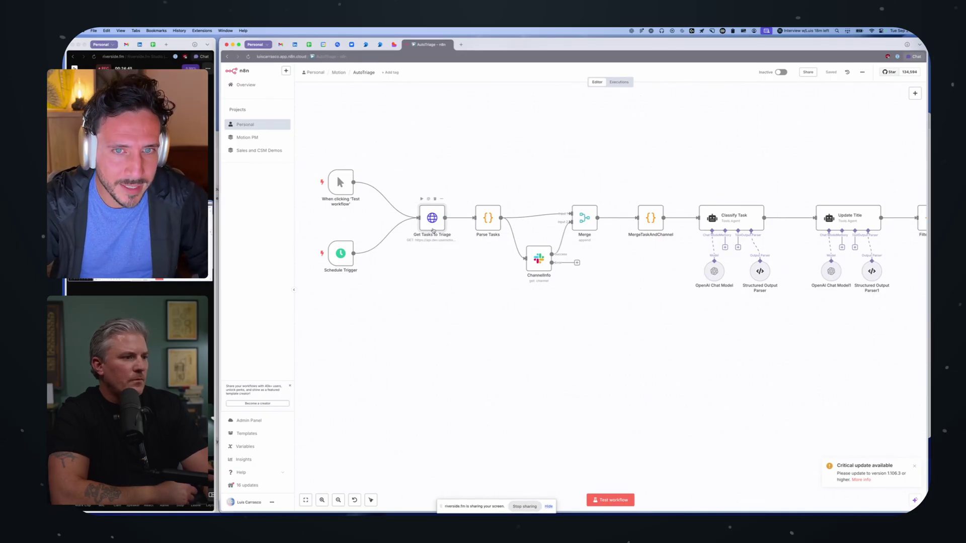
Review the JavaScript code in the Parse Tasks node and close the node
double_click(488, 210)
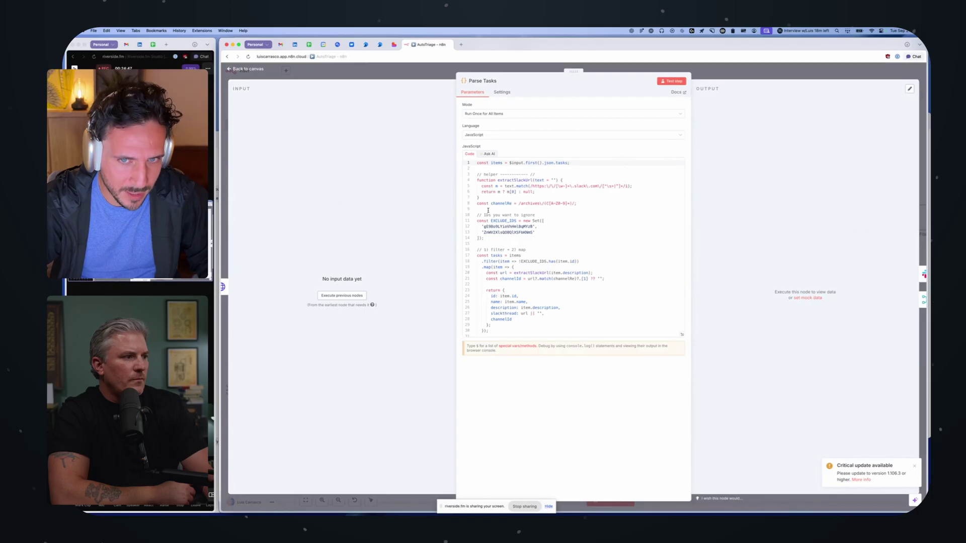
scroll(488, 210, "down", 2)
scroll(488, 210, "up", 2)
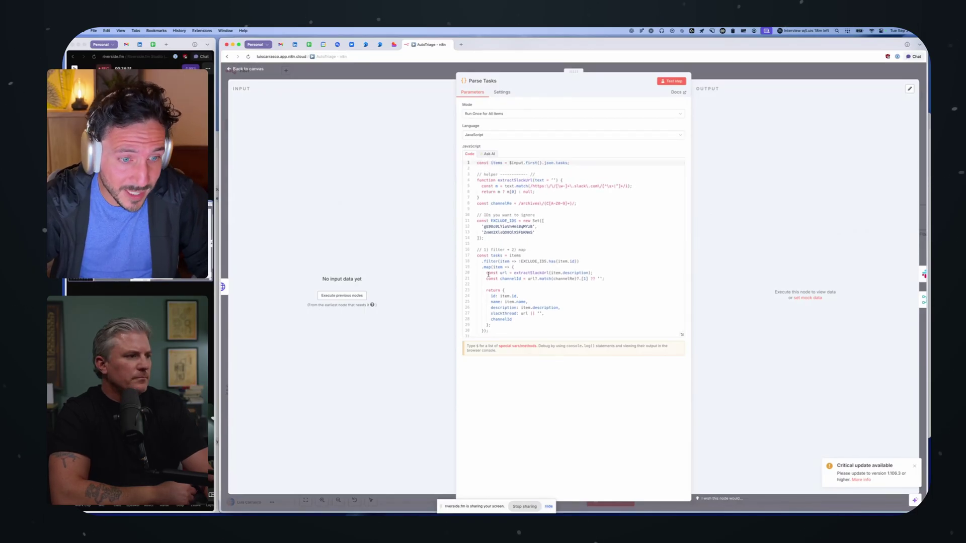
left_click(740, 70)
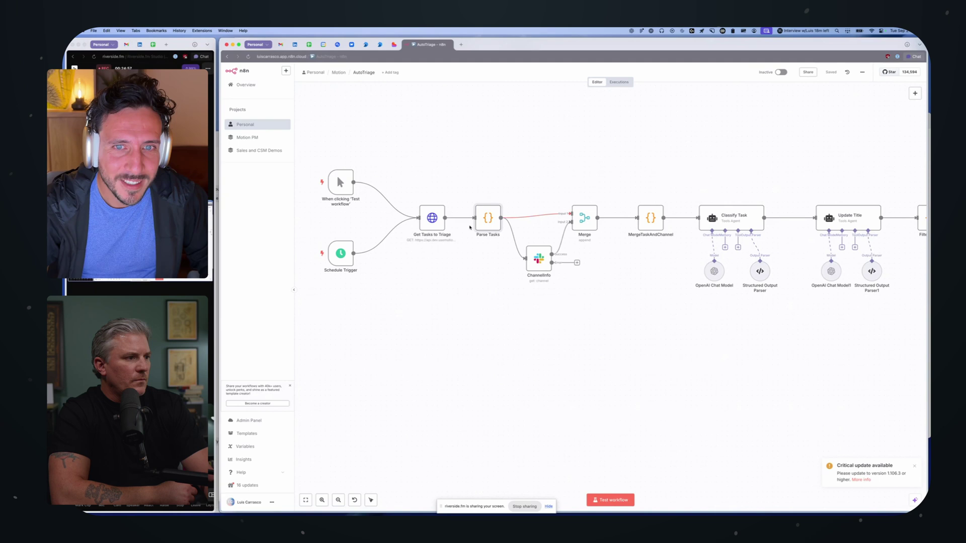
Look over the AutoTriage flow from Parse Tasks through the update branches to the Slack message node, and return to ChannelInfo
mouse_move(494, 215)
scroll(485, 297, "right", 1)
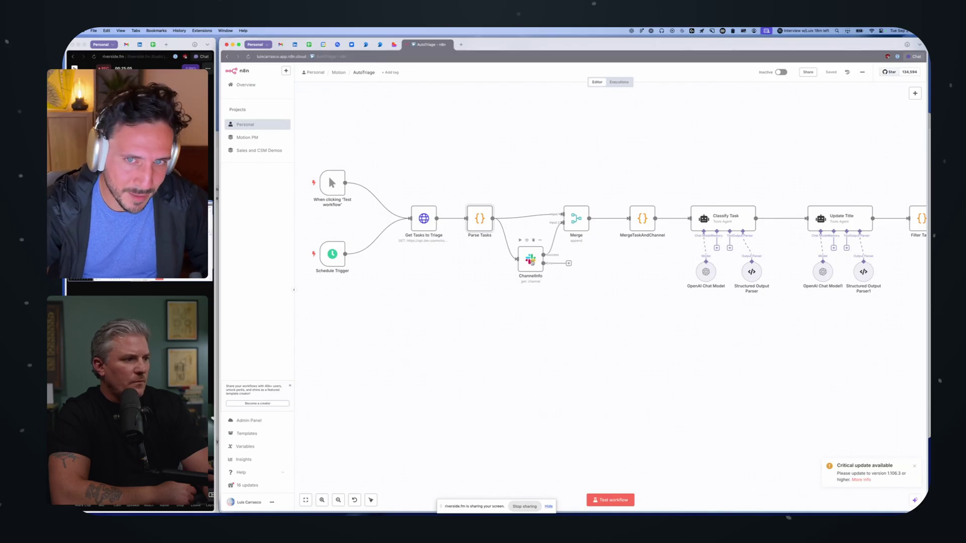
scroll(539, 262, "right", 15)
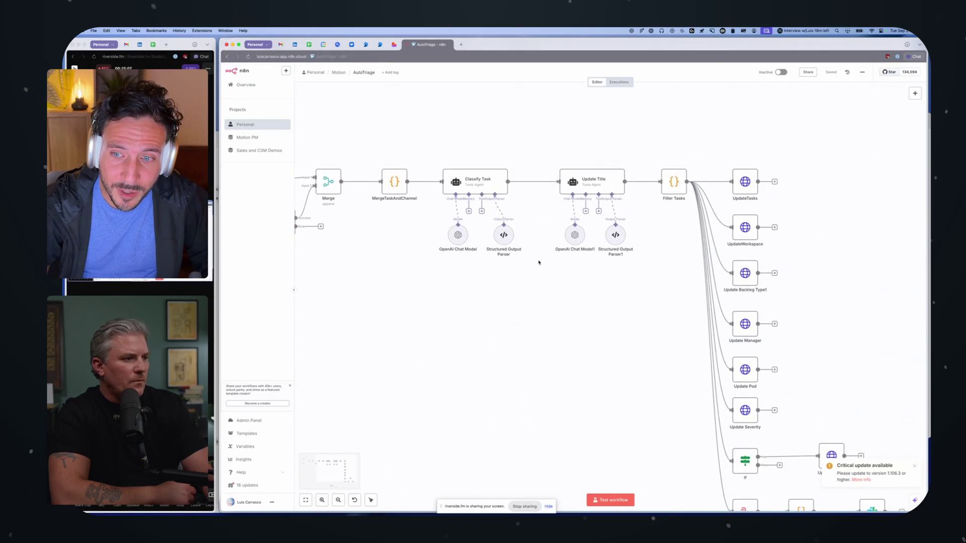
scroll(539, 262, "down", 5)
mouse_move(810, 429)
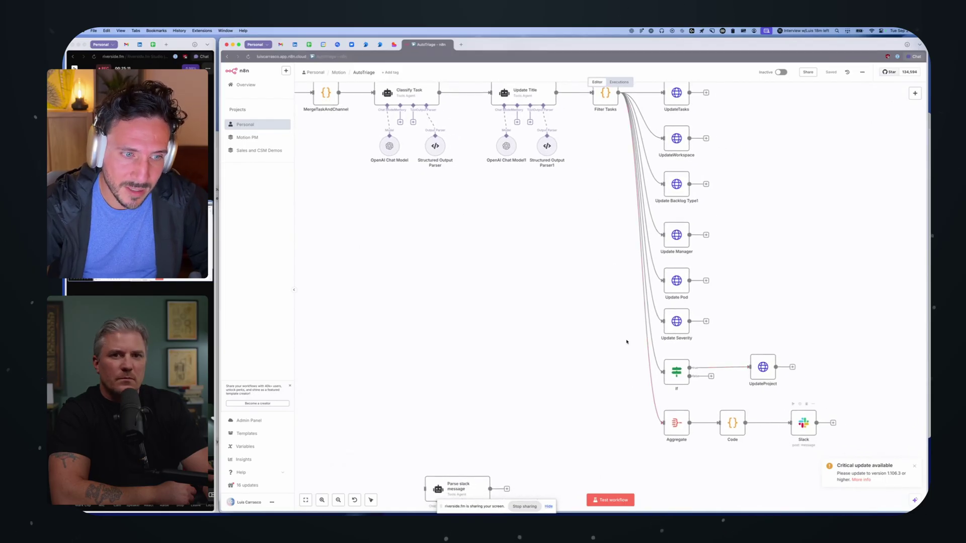
scroll(460, 281, "left", 3)
scroll(460, 282, "up", 1)
scroll(460, 281, "left", 8)
scroll(460, 282, "up", 4)
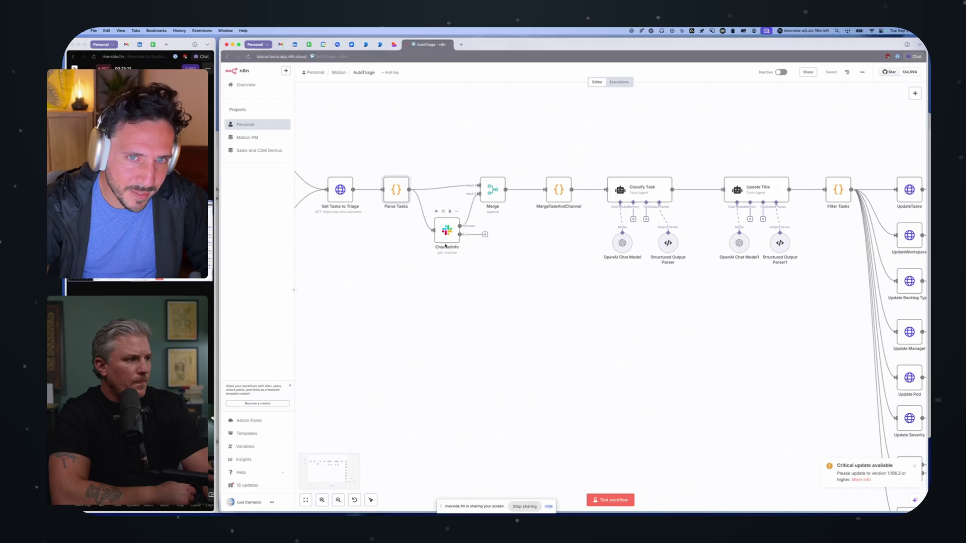
Check the Slack channel lookup settings of the ChannelInfo node and close it
mouse_move(455, 234)
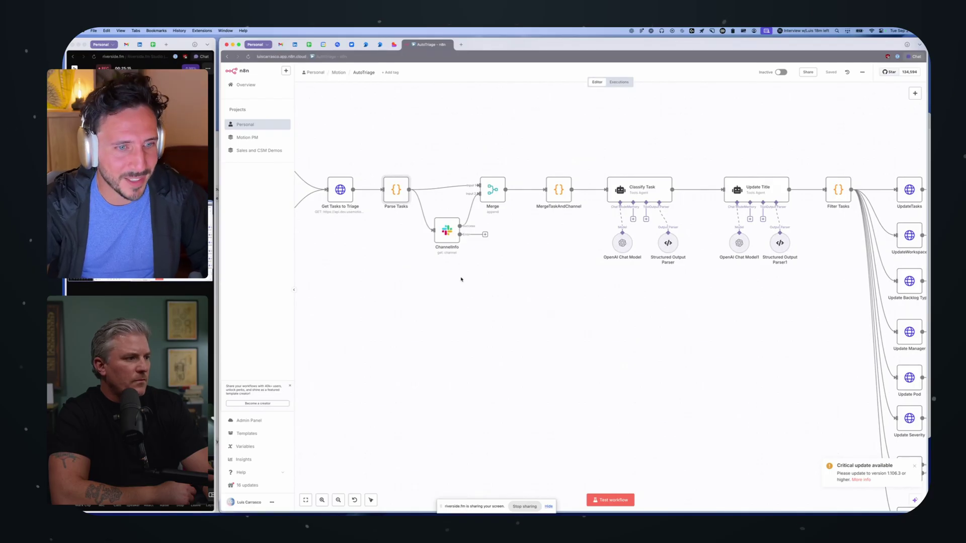
scroll(461, 279, "left", 2)
scroll(461, 279, "up", 1)
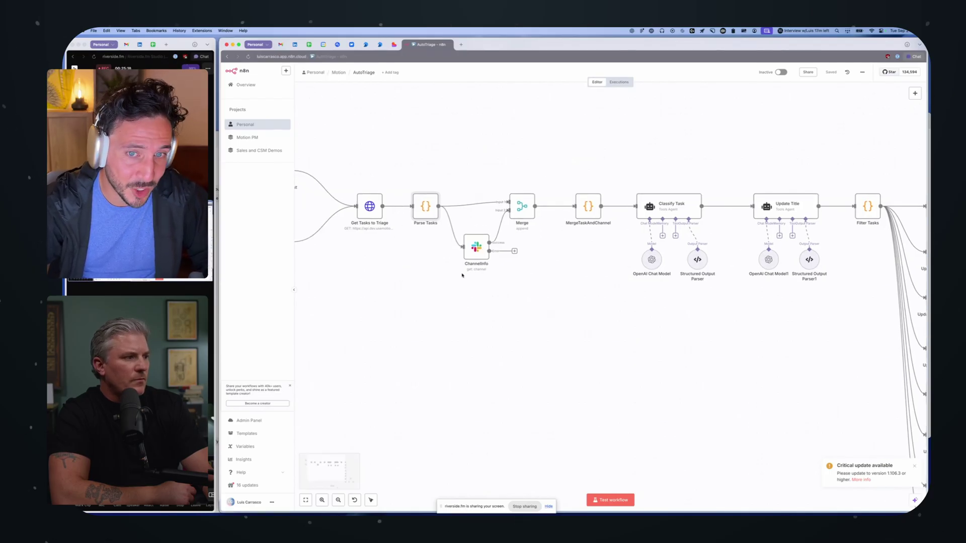
double_click(473, 242)
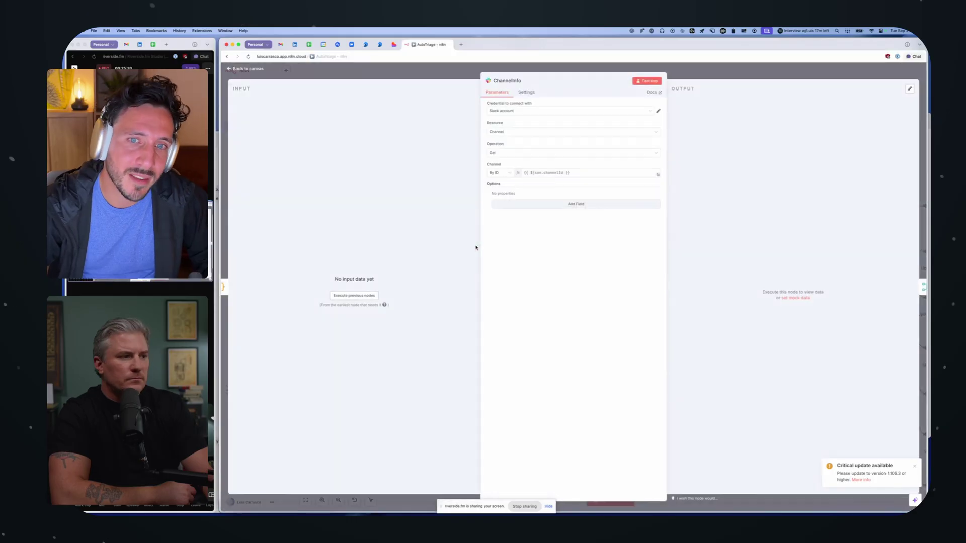
left_click(396, 80)
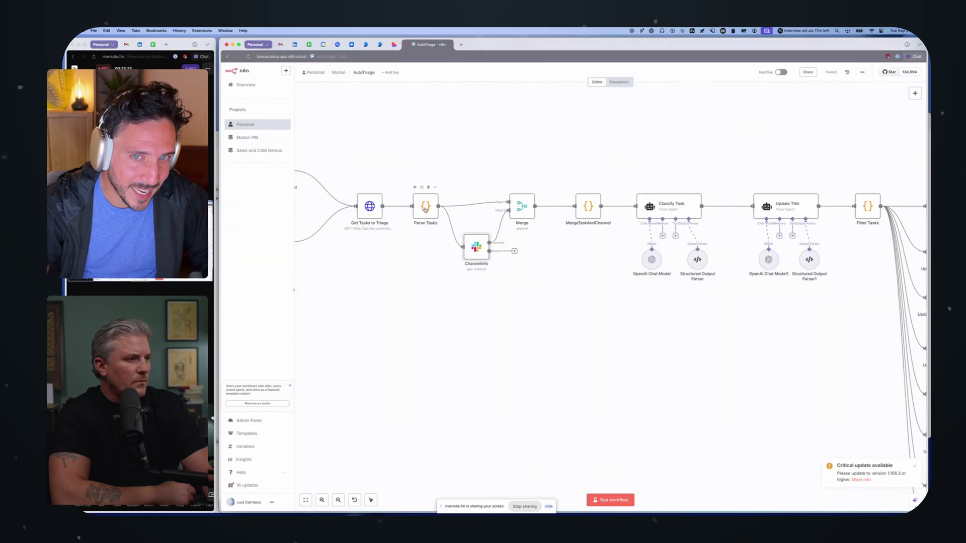
Follow the flow from ChannelInfo through Merge, MergeTaskAndChannel, Classify Task and Update Title to Filter Tasks
mouse_move(457, 234)
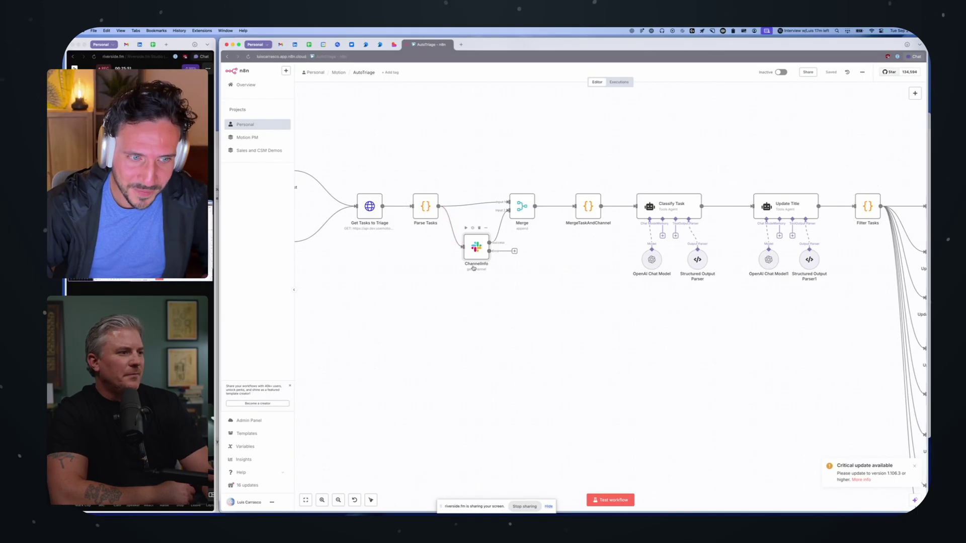
scroll(524, 208, "right", 3)
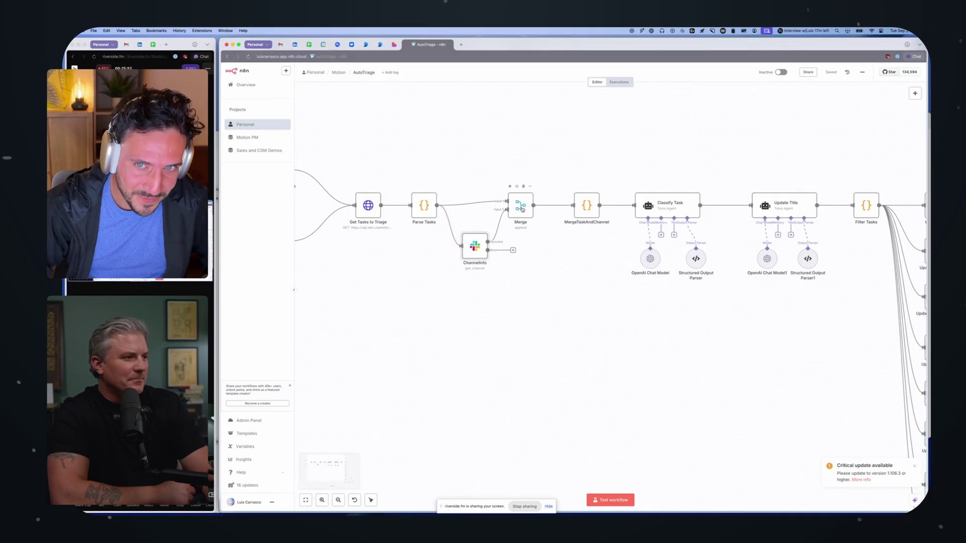
scroll(523, 210, "right", 1)
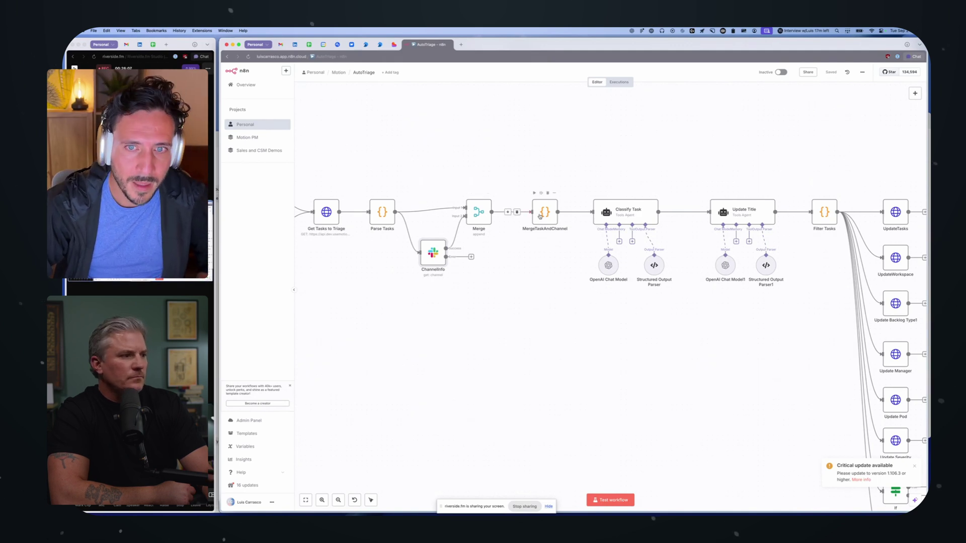
scroll(537, 213, "right", 3)
scroll(537, 214, "right", 2)
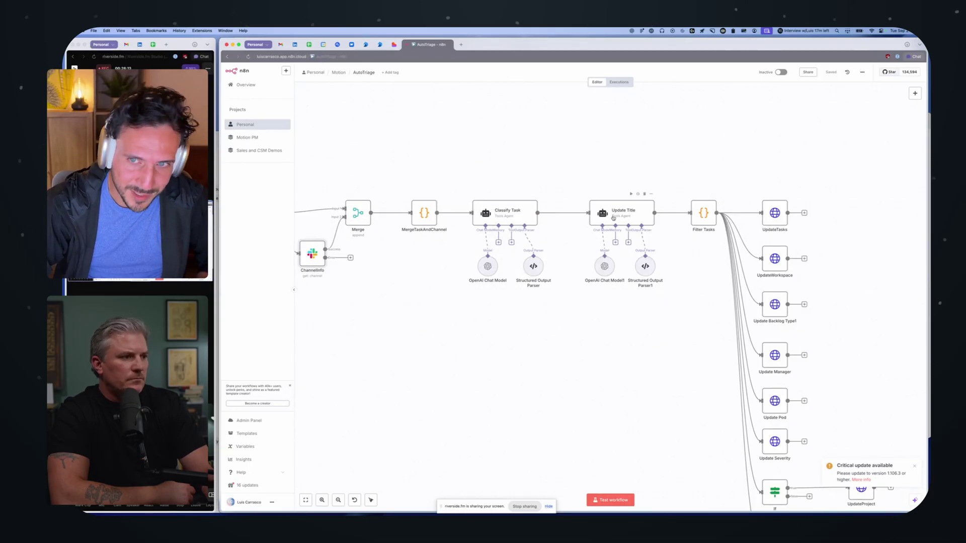
scroll(613, 217, "right", 6)
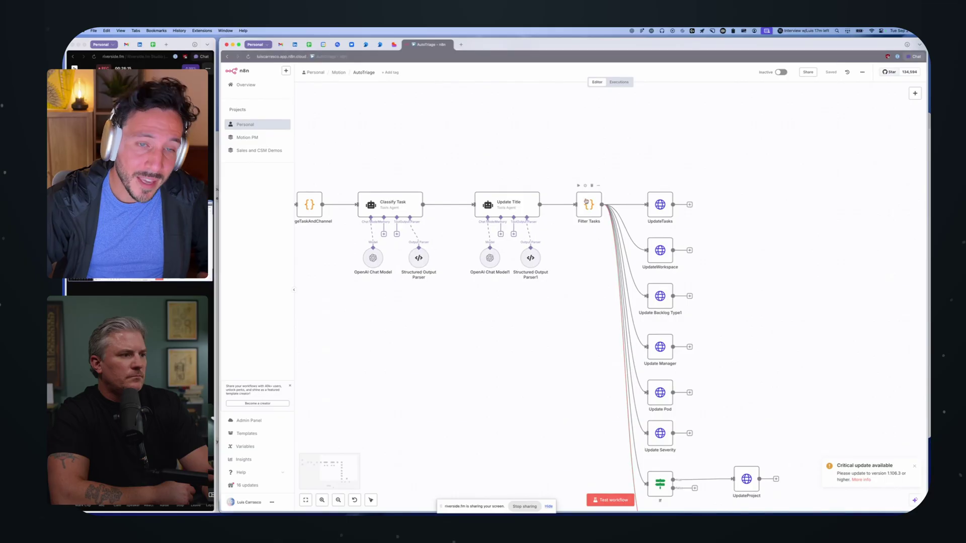
Read through the JavaScript code of the Filter Tasks node, including the task fields it outputs, and close the node
double_click(586, 201)
scroll(586, 208, "down", 4)
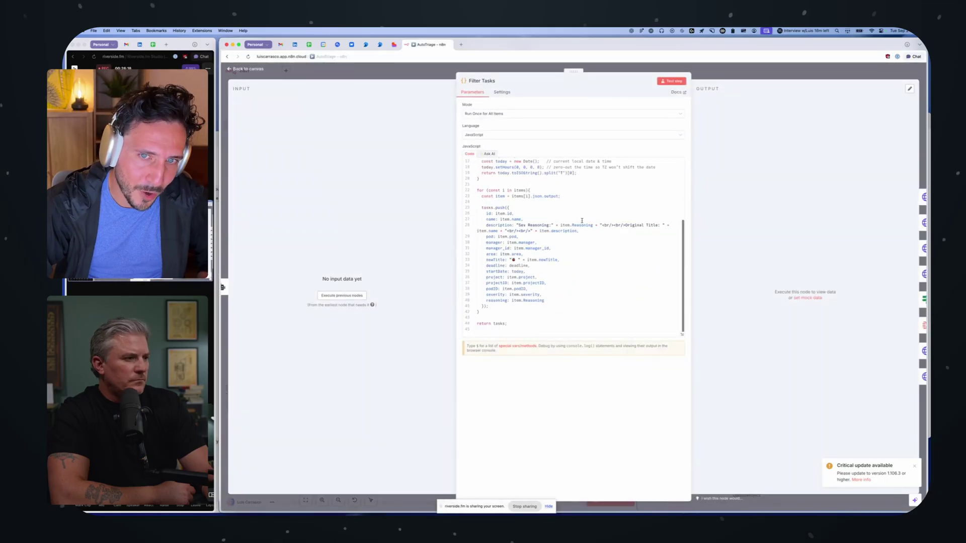
scroll(582, 221, "up", 4)
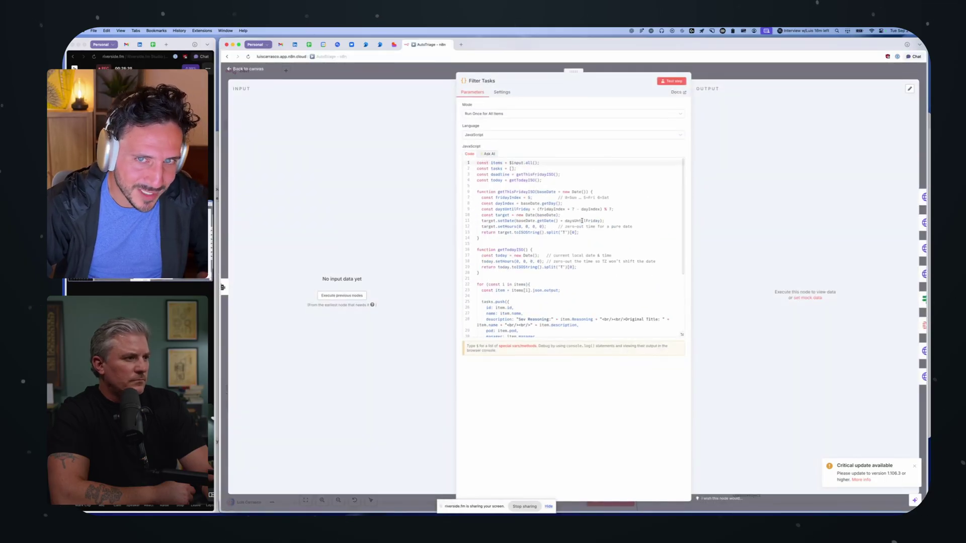
scroll(547, 229, "down", 4)
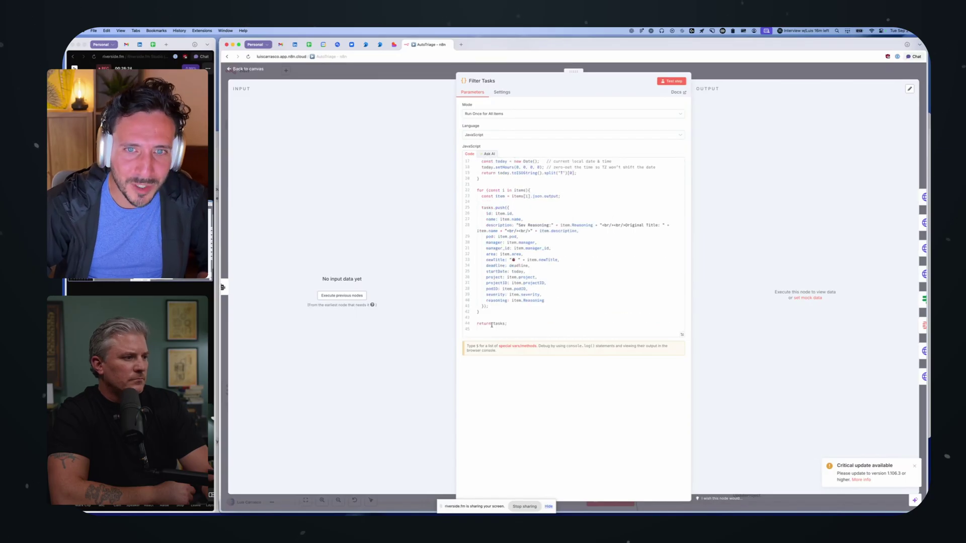
scroll(492, 325, "up", 1)
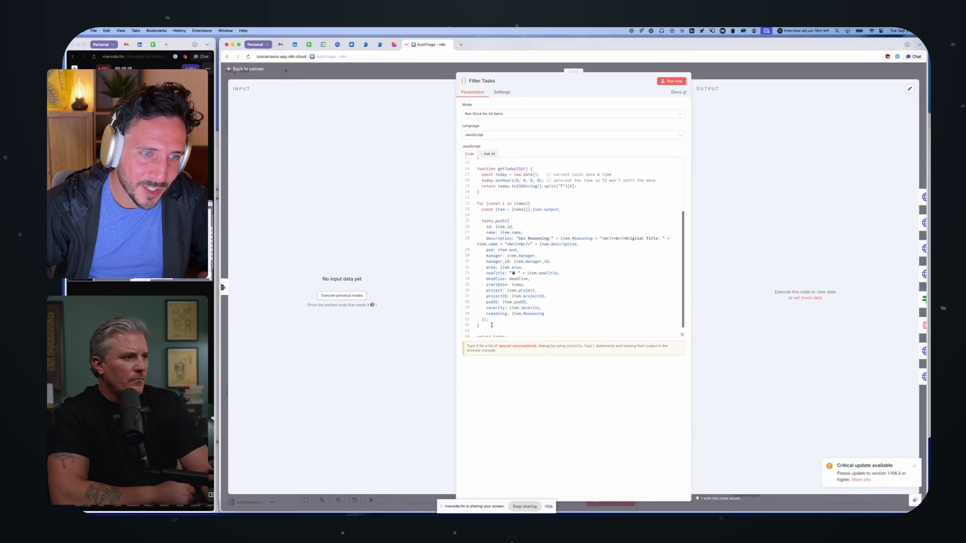
scroll(492, 324, "up", 1)
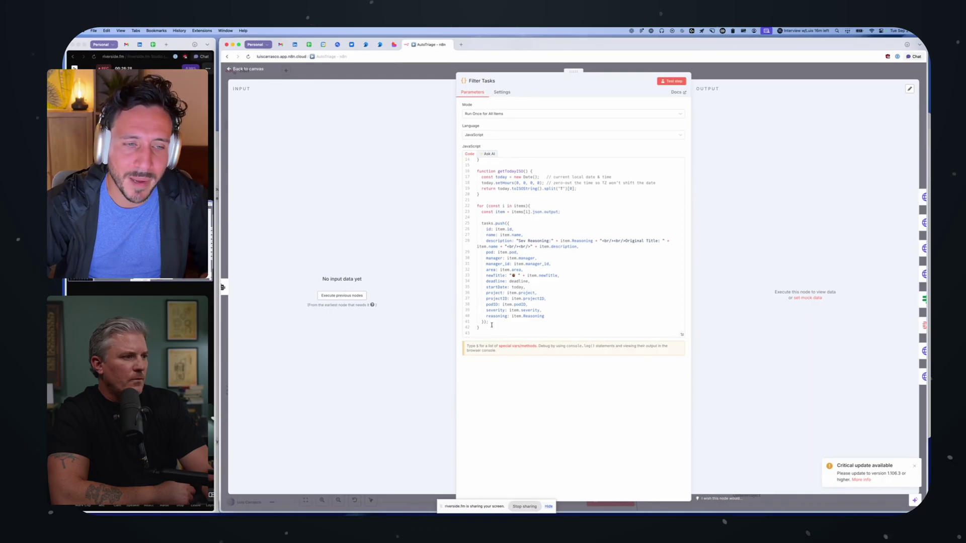
scroll(492, 325, "up", 1)
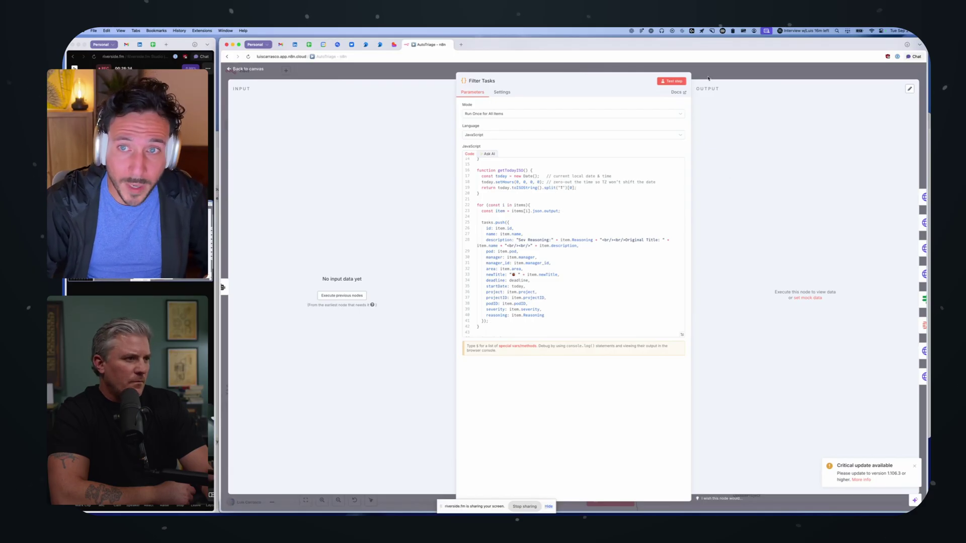
key("Escape")
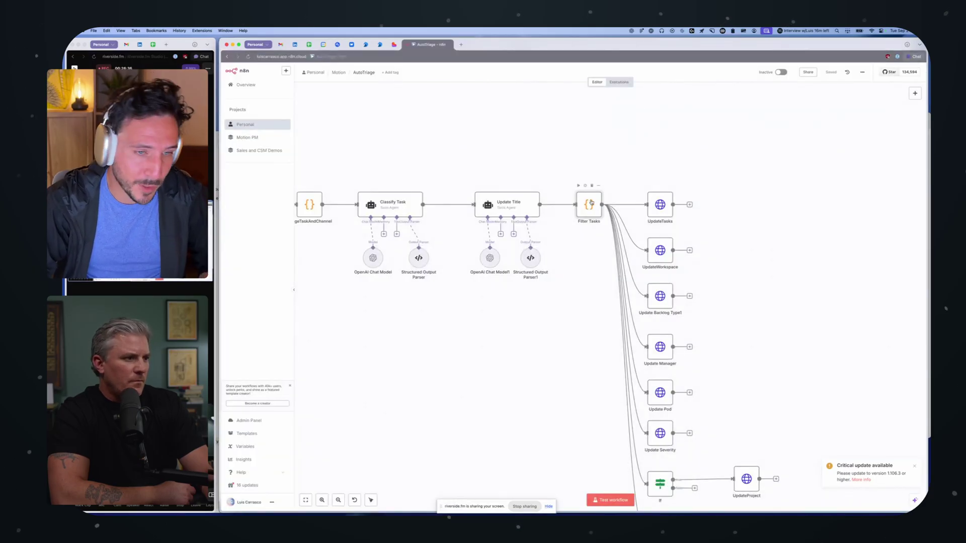
Examine the update branches after Filter Tasks, including the request parameters of the UpdateTasks node
scroll(591, 204, "down", 3)
scroll(591, 203, "right", 5)
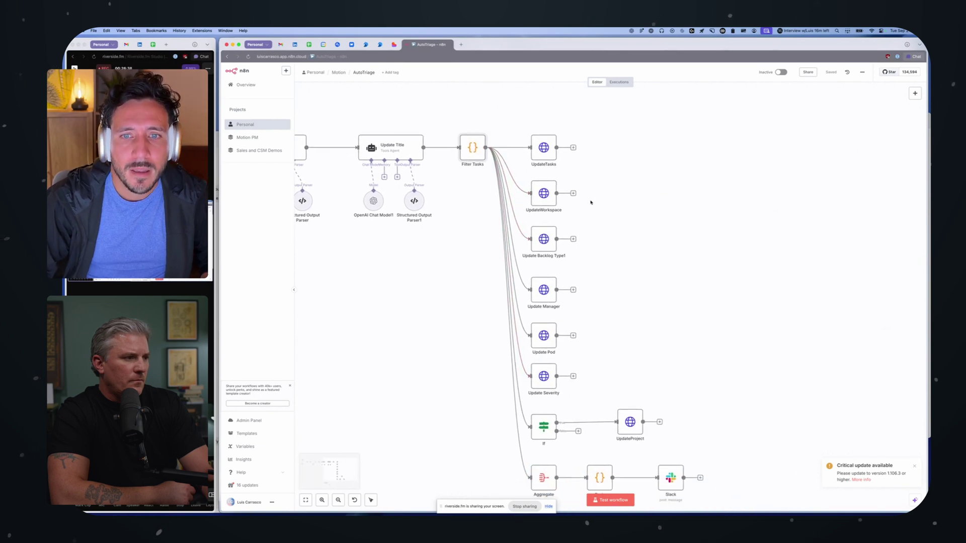
scroll(591, 202, "down", 1)
scroll(591, 203, "right", 1)
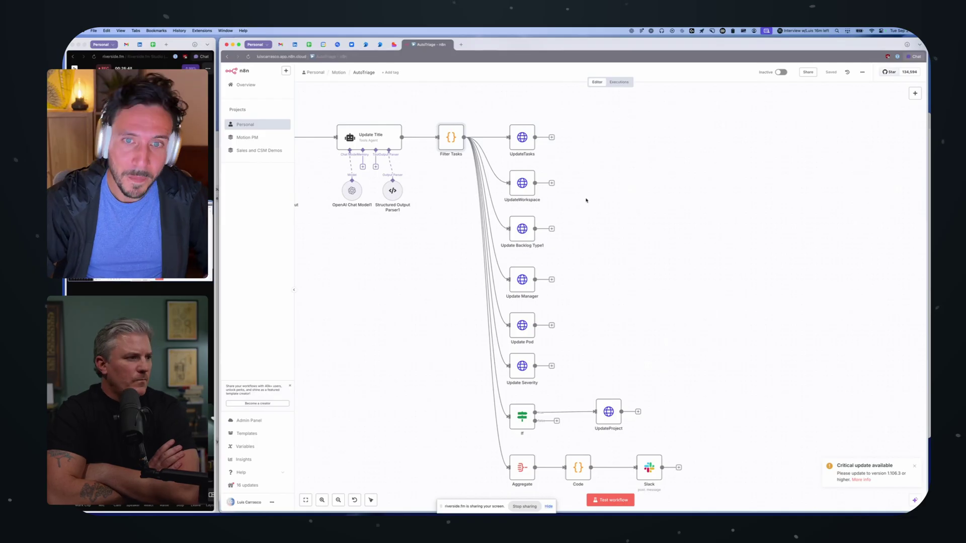
mouse_move(528, 143)
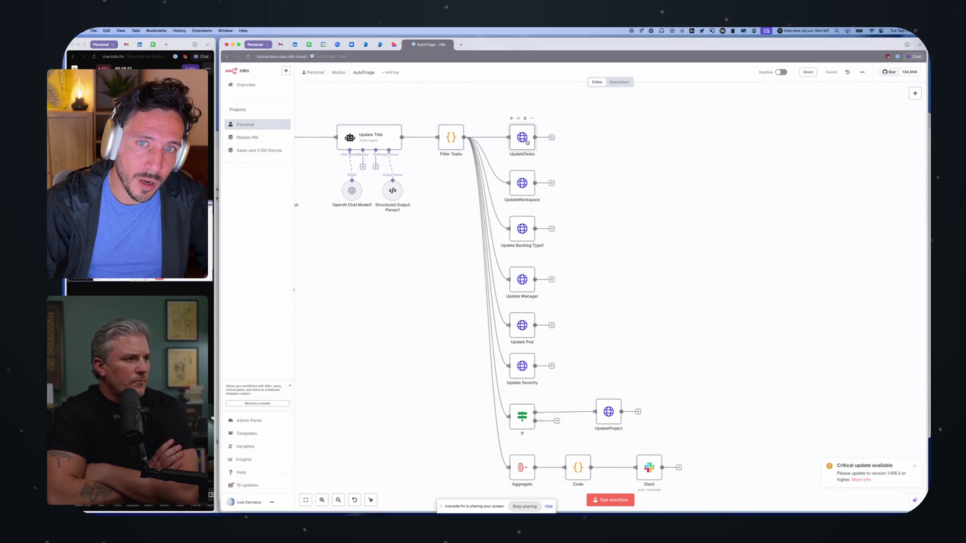
double_click(526, 140)
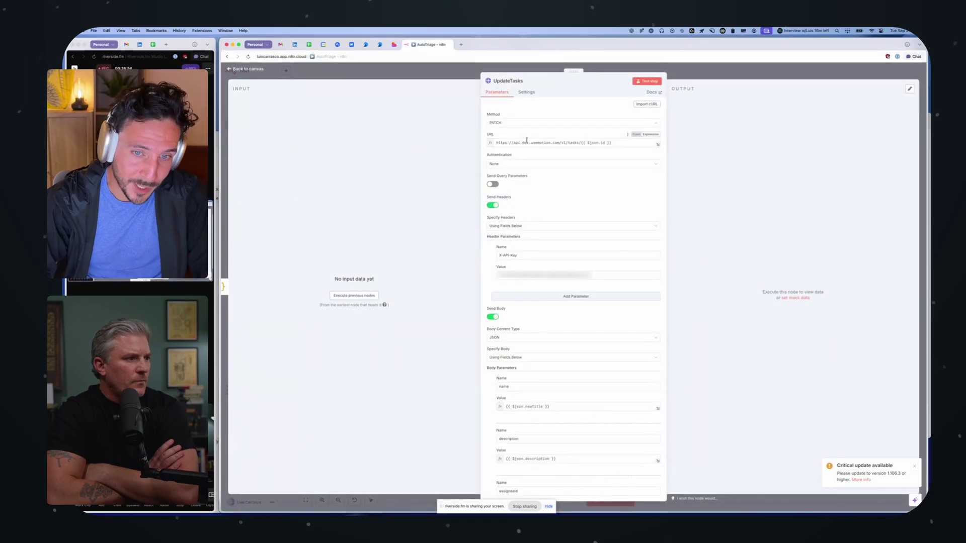
key("Escape")
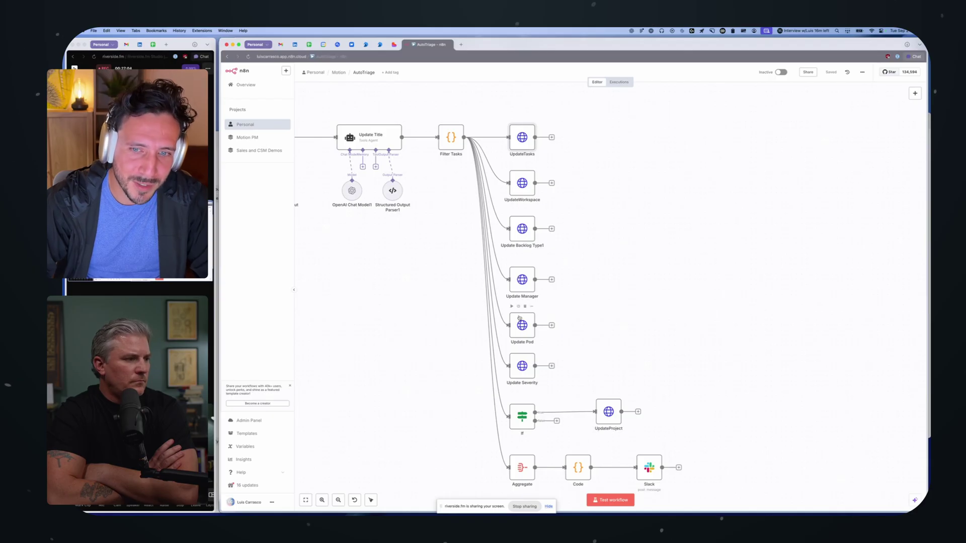
scroll(519, 318, "down", 1)
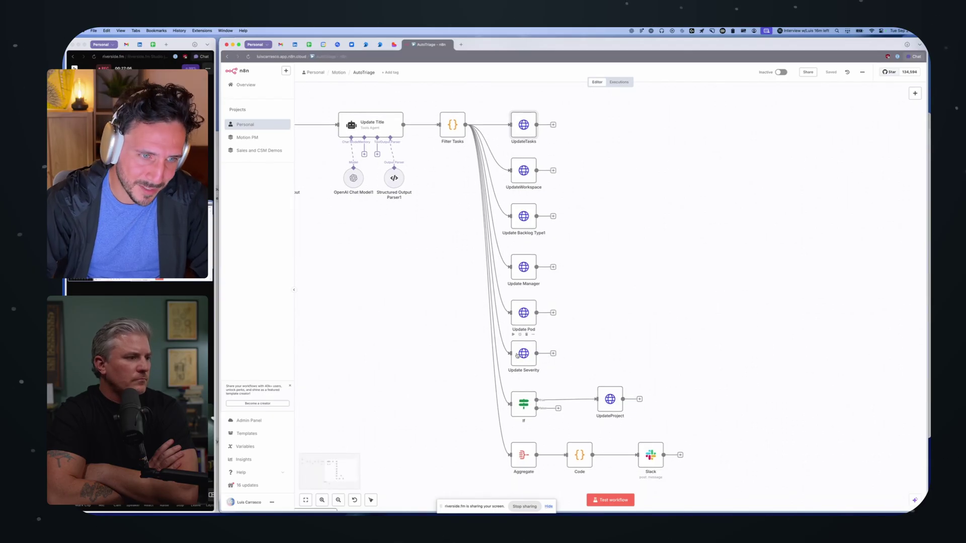
Look through the JavaScript of the Code node between Aggregate and Slack, close it and view the whole workflow
scroll(518, 357, "down", 2)
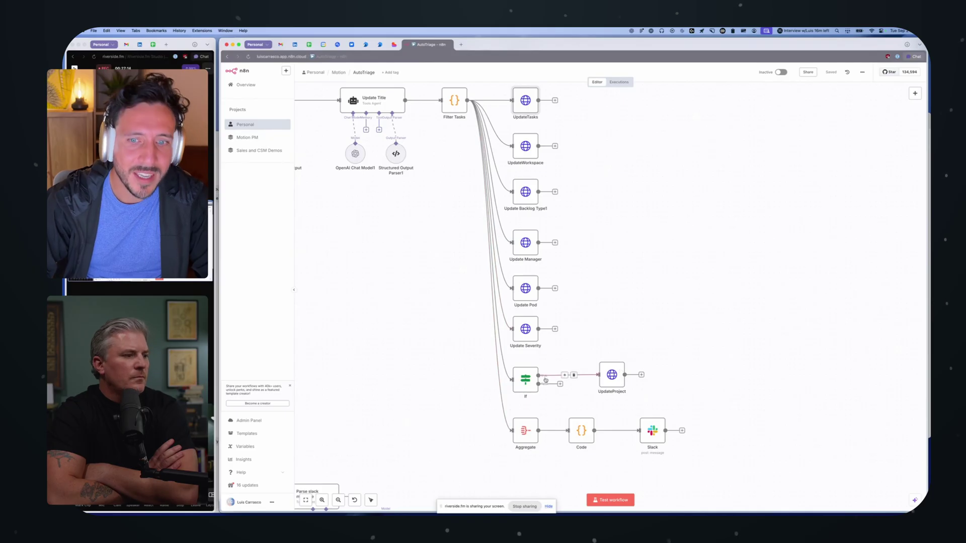
scroll(546, 380, "down", 2)
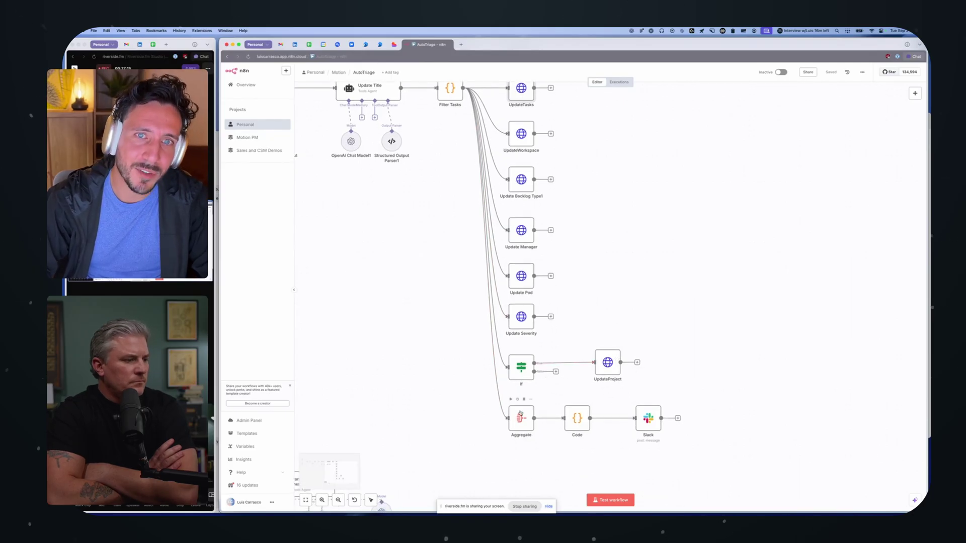
double_click(577, 419)
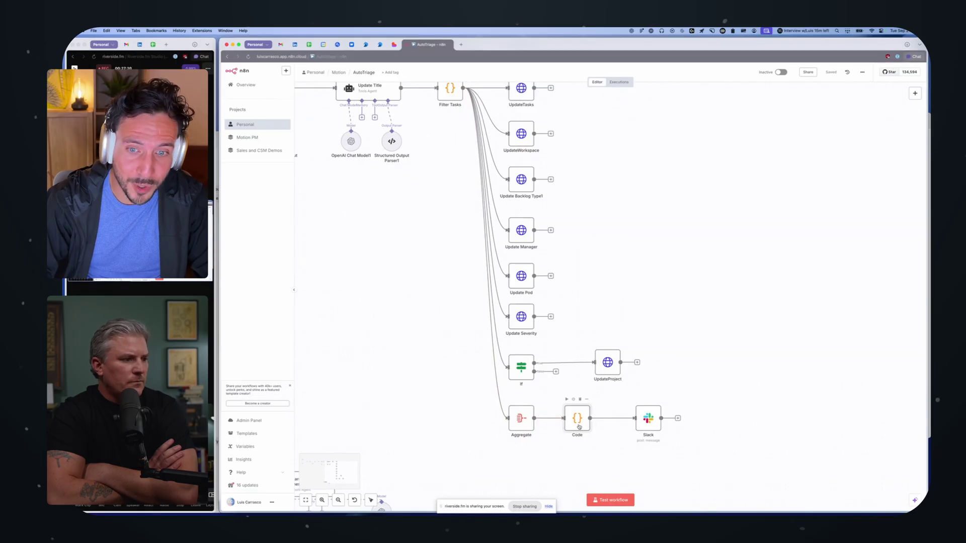
scroll(562, 327, "down", 5)
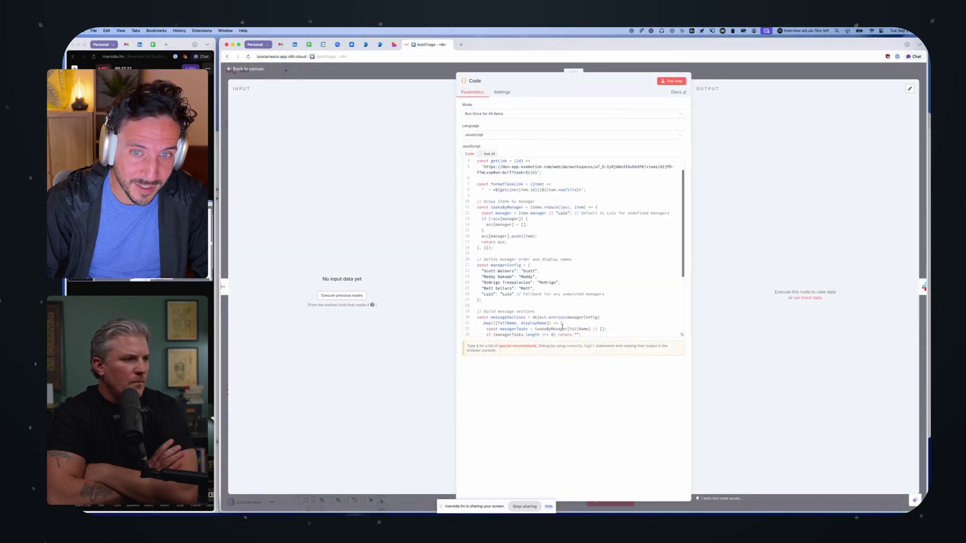
key("Escape")
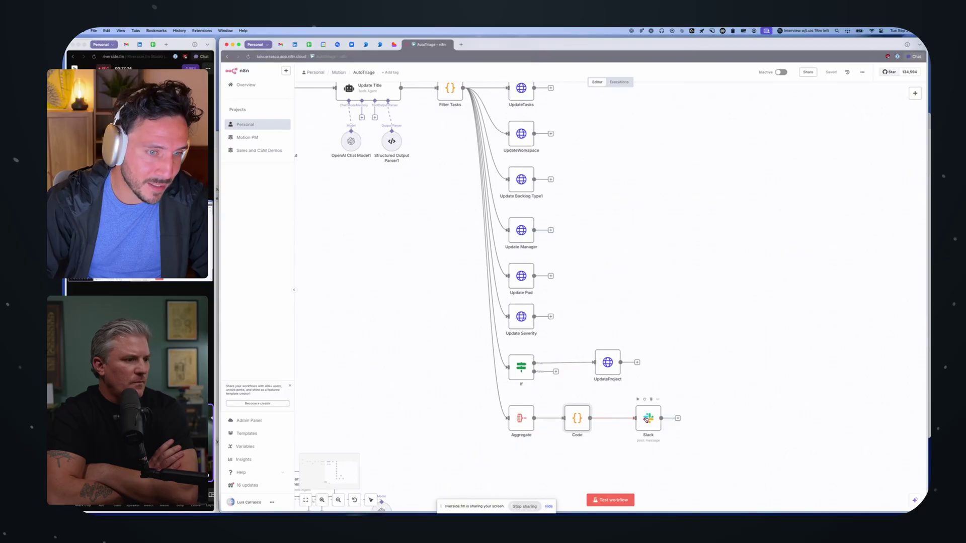
scroll(642, 419, "down", 5)
scroll(646, 419, "left", 5)
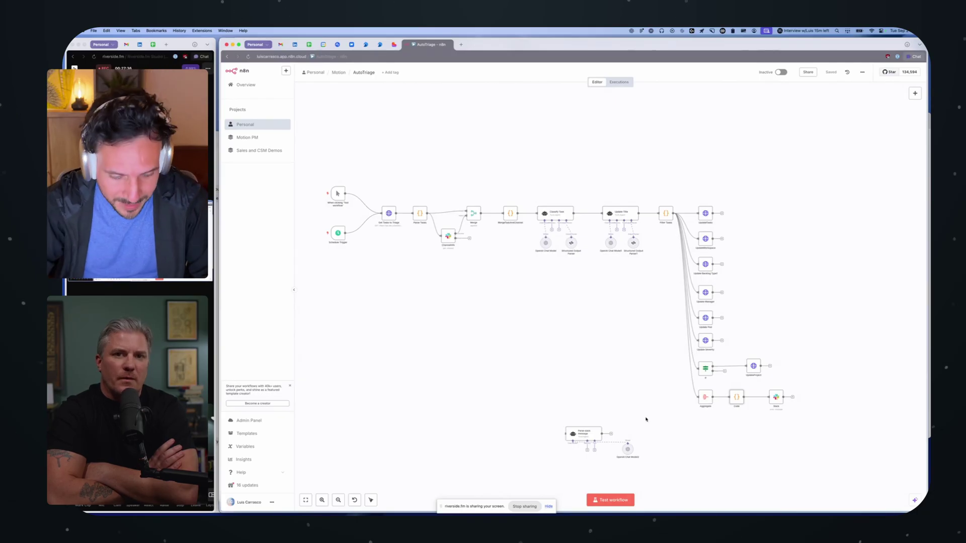
Switch to Motion, open the Daily Triager automated skill and inspect the schedule in its trigger
key("super+Tab")
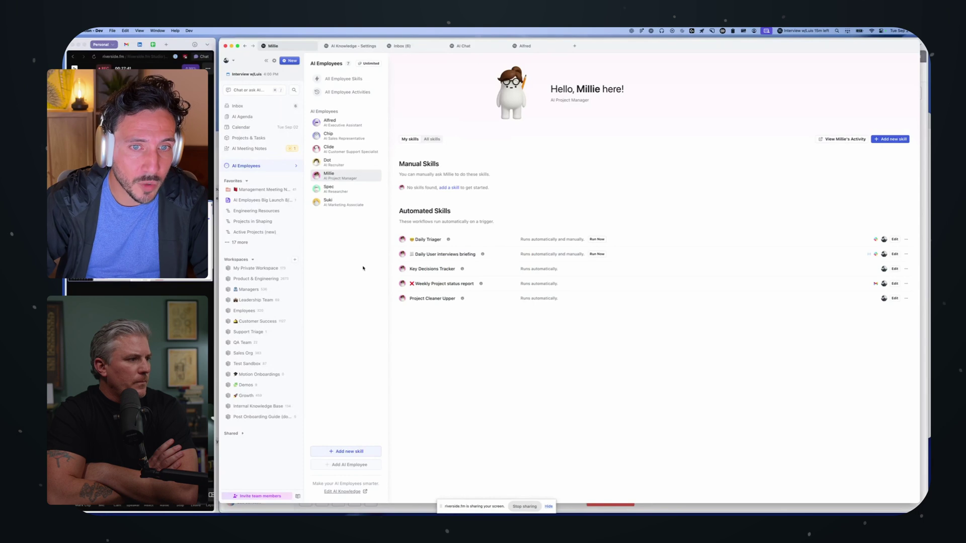
left_click(484, 239)
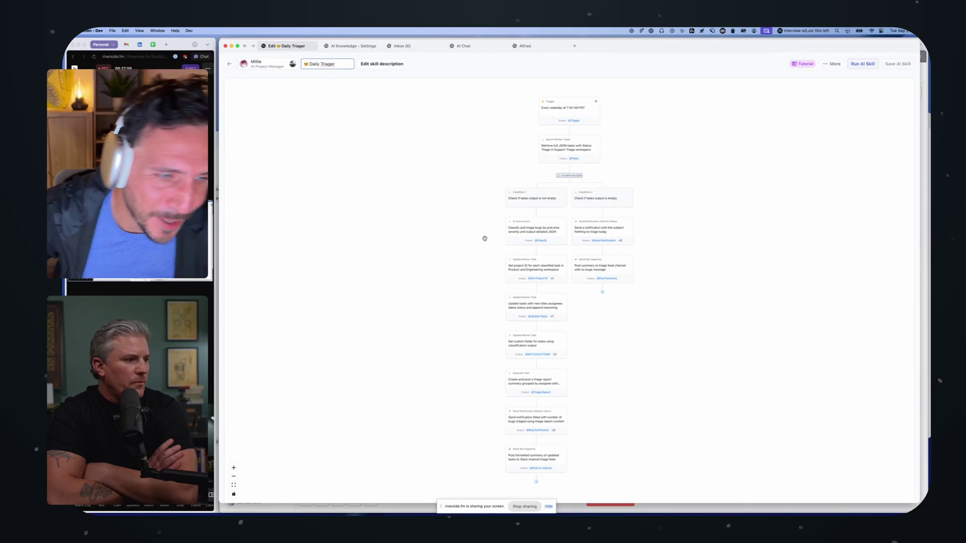
left_click(570, 108)
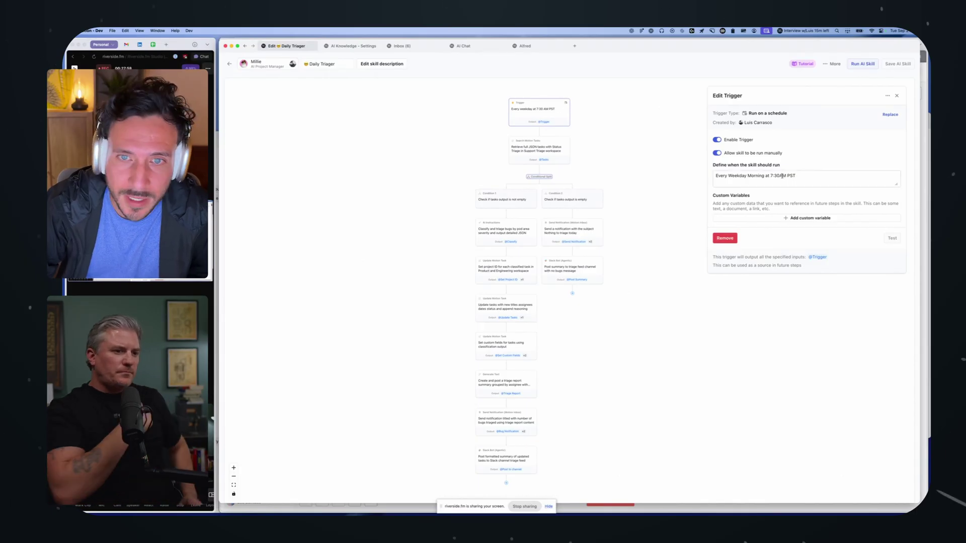
Check the Search Motion Tasks instructions and the two conditions that split the flow on the tasks output
left_click(532, 147)
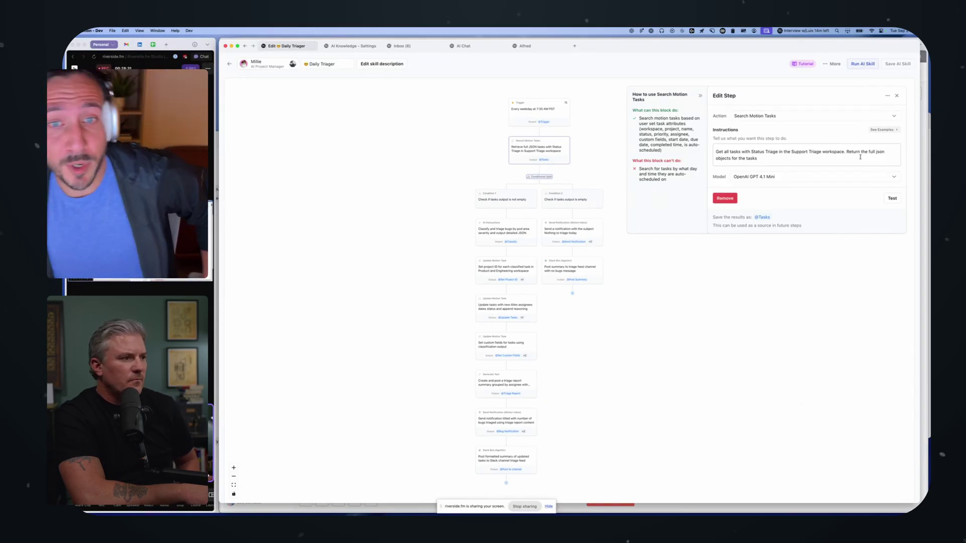
left_click(521, 195)
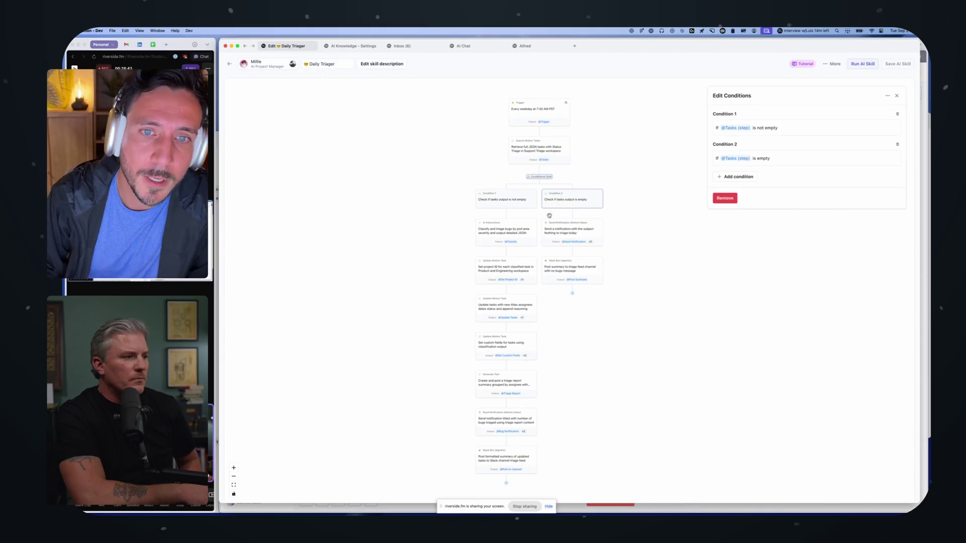
left_click(515, 202)
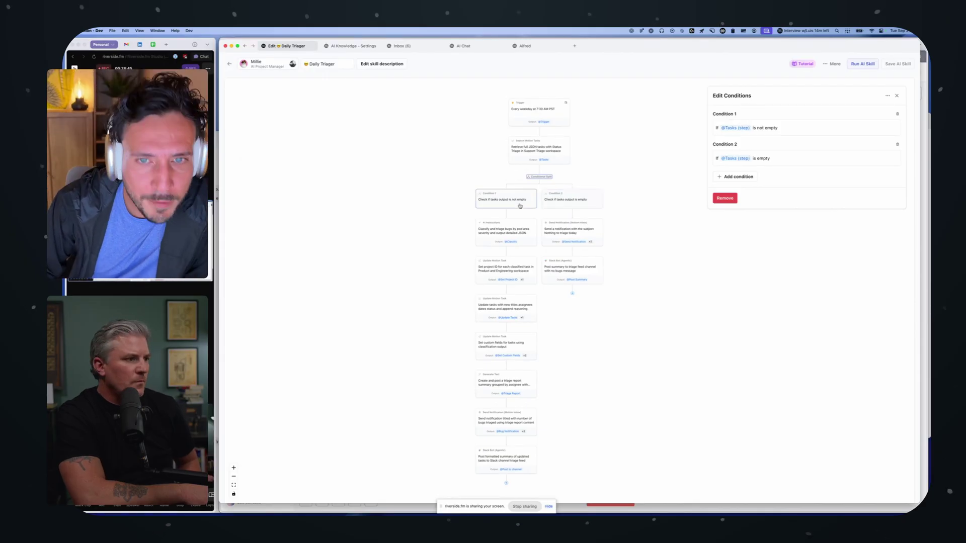
Open the AI Instructions step that classifies bugs and read its task instructions and pod rules
left_click(499, 240)
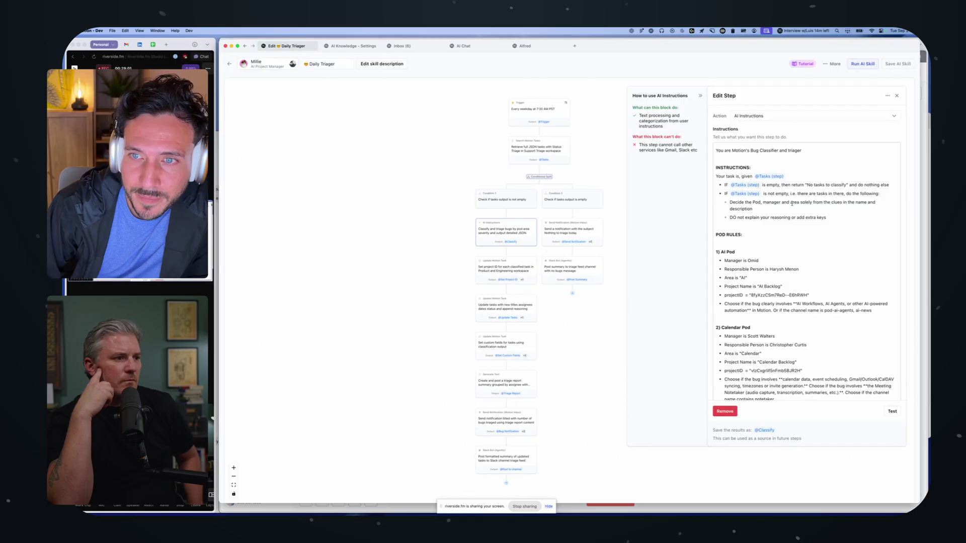
scroll(792, 204, "down", 3)
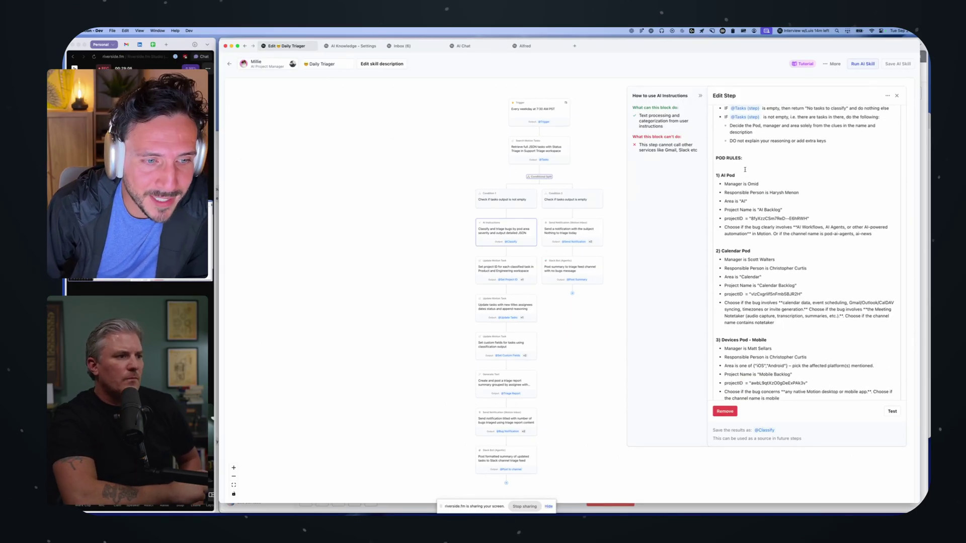
left_click_drag(732, 182, 753, 235)
left_click(743, 232)
scroll(752, 241, "down", 2)
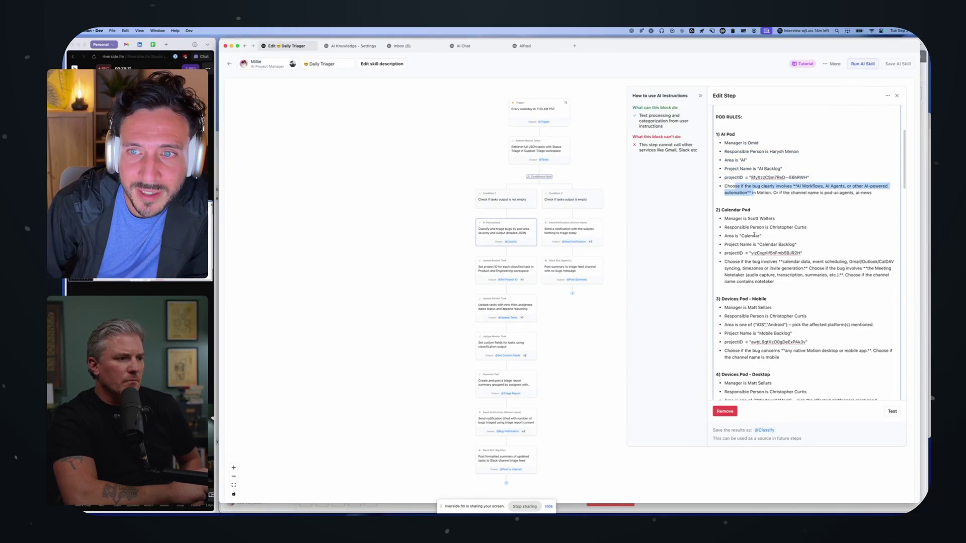
scroll(751, 253, "down", 6)
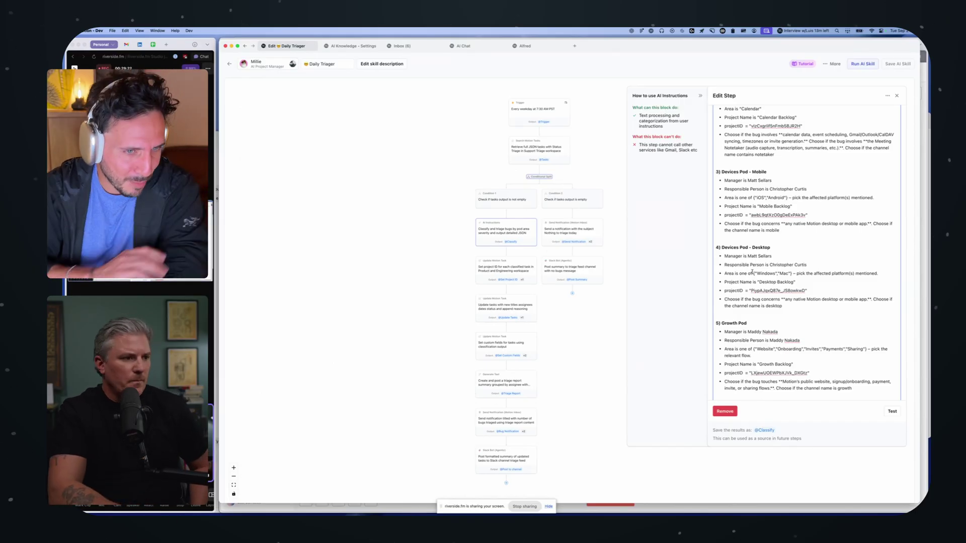
Read the fallback pod rule and the severity rules in the classification instructions
scroll(752, 271, "down", 8)
scroll(752, 272, "down", 5)
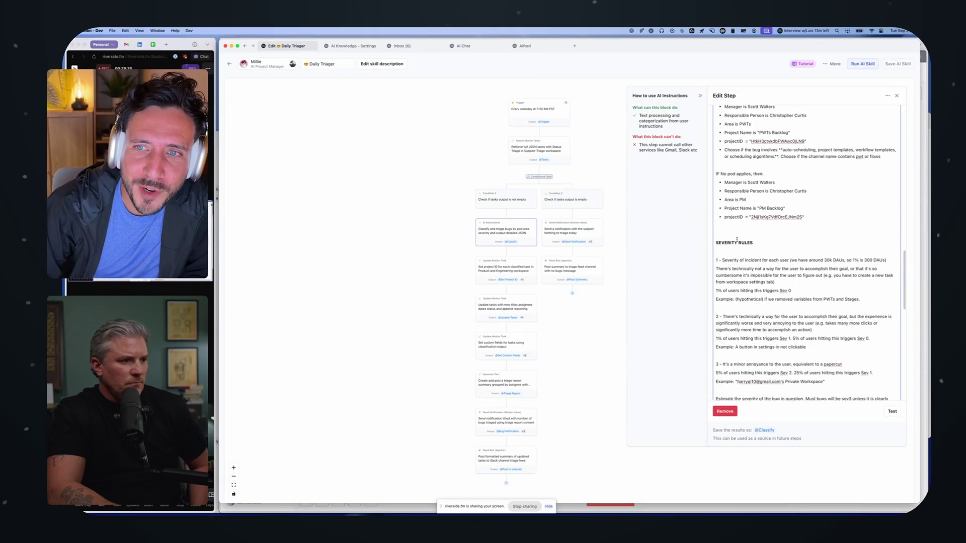
scroll(735, 234, "down", 1)
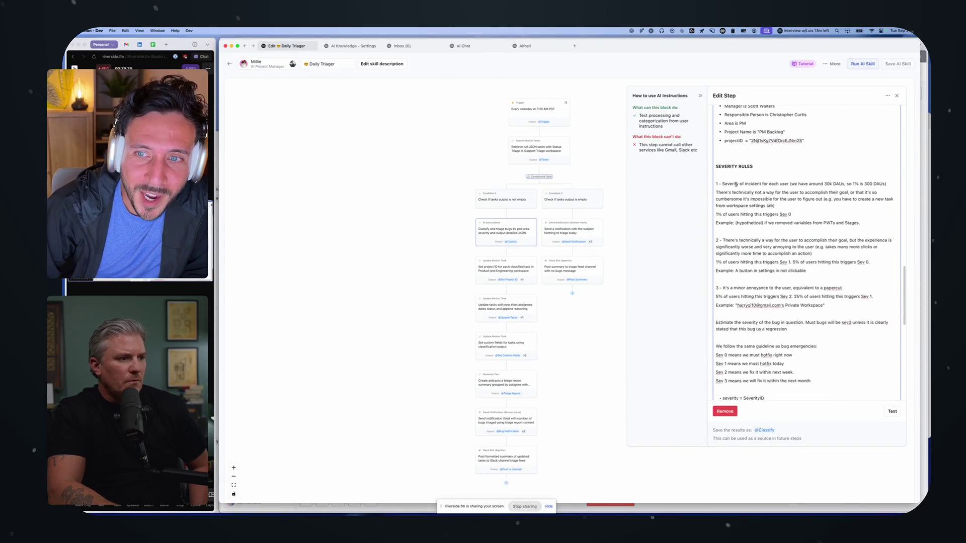
scroll(746, 285, "down", 2)
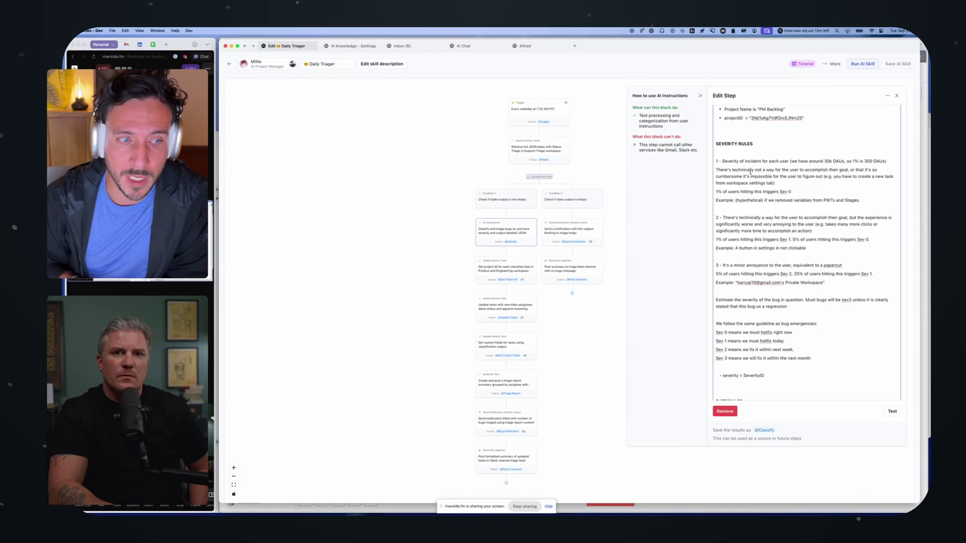
Read the date rules, new title rules and output format fields in the classification instructions
scroll(739, 192, "down", 8)
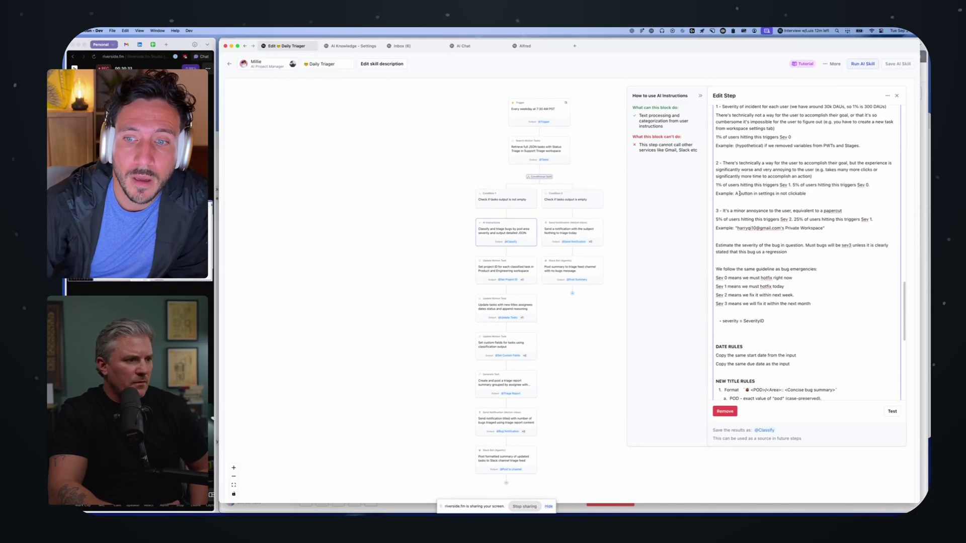
scroll(739, 192, "down", 2)
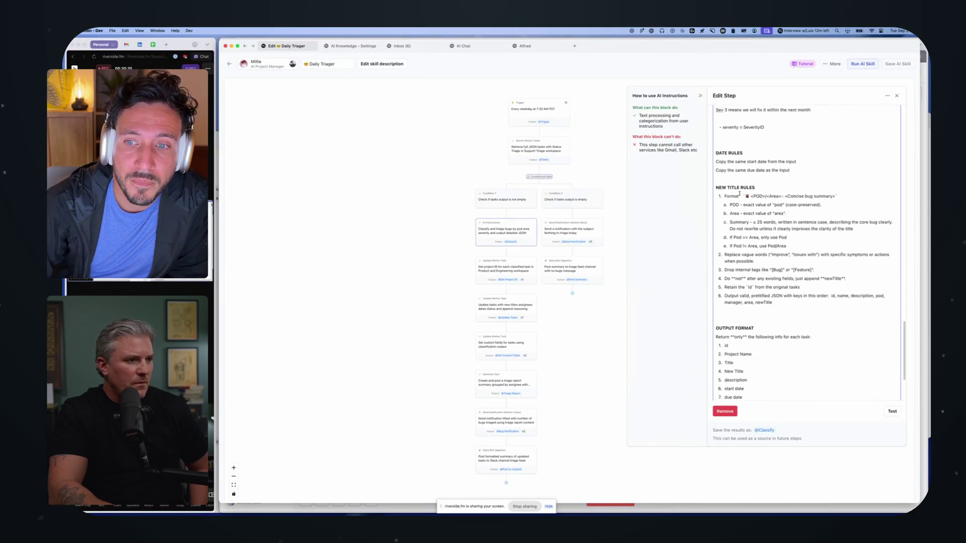
scroll(750, 270, "down", 4)
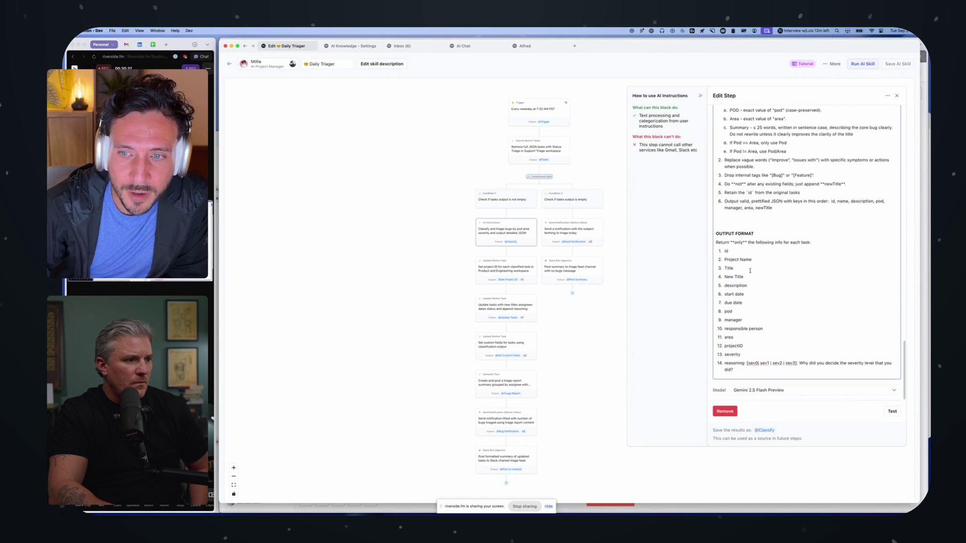
left_click_drag(726, 233, 760, 366)
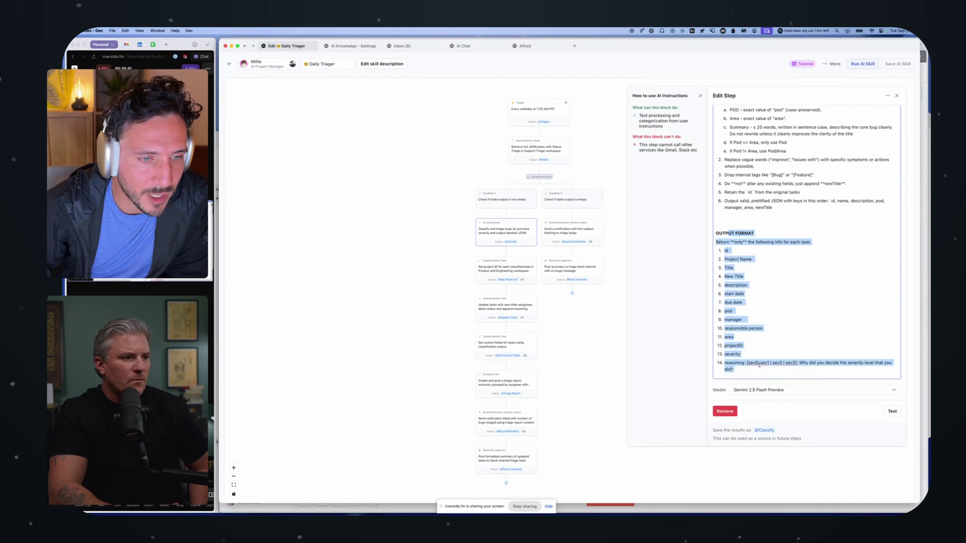
left_click(759, 365)
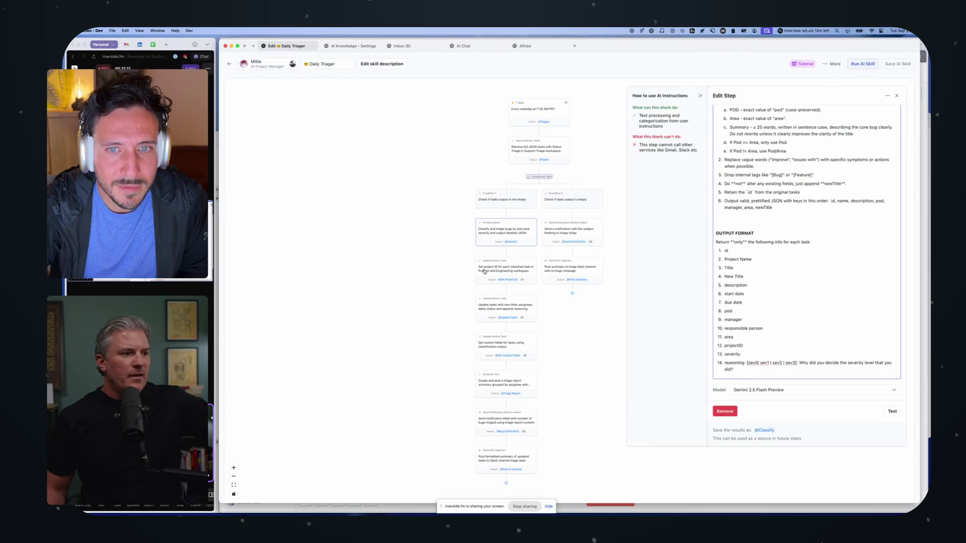
Review the project ID update step, highlighting its instruction not to set any workspace ids
scroll(504, 239, "up", 5)
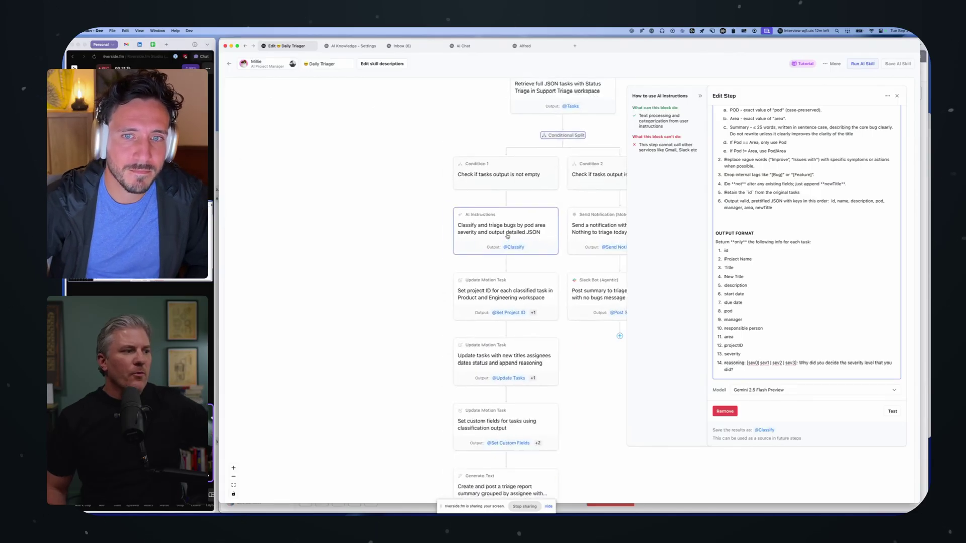
scroll(507, 236, "right", 3)
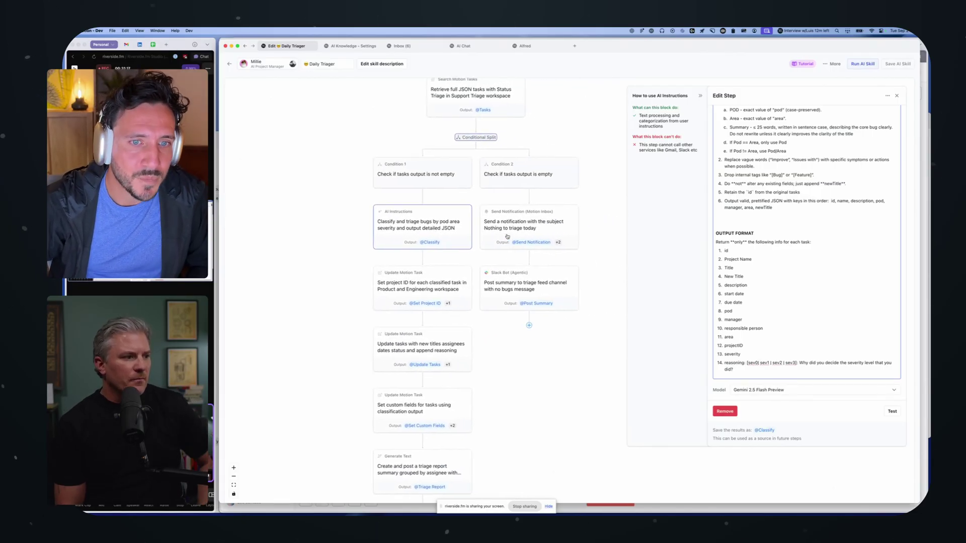
scroll(506, 237, "up", 3)
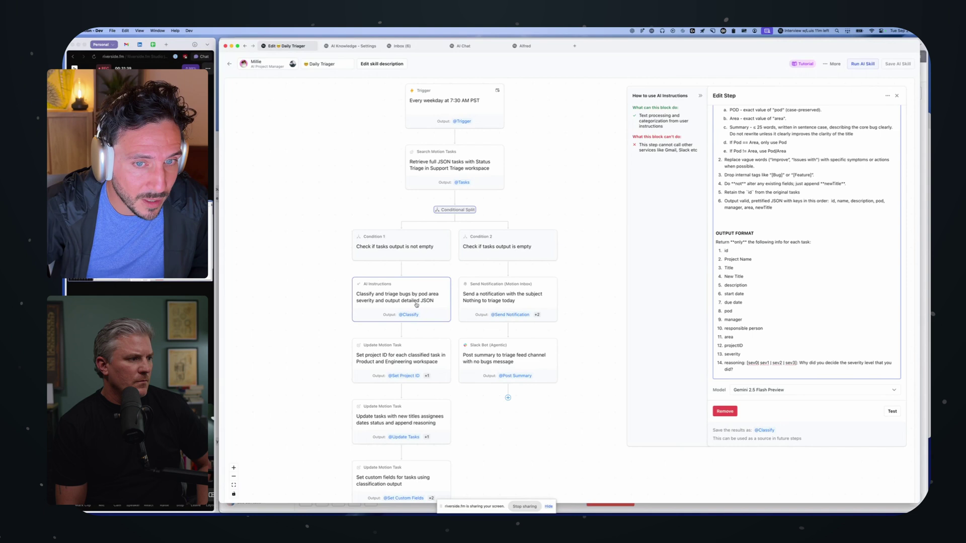
scroll(417, 305, "down", 5)
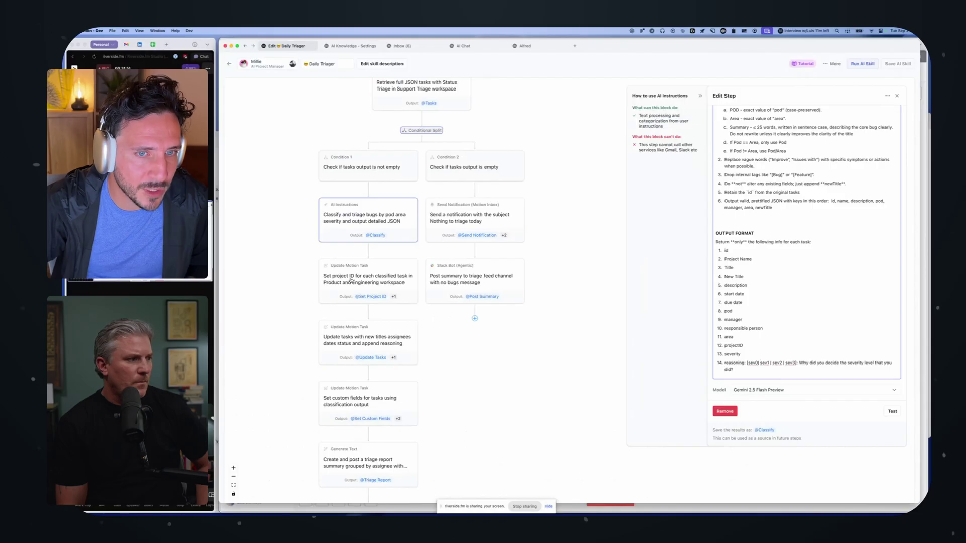
left_click(376, 287)
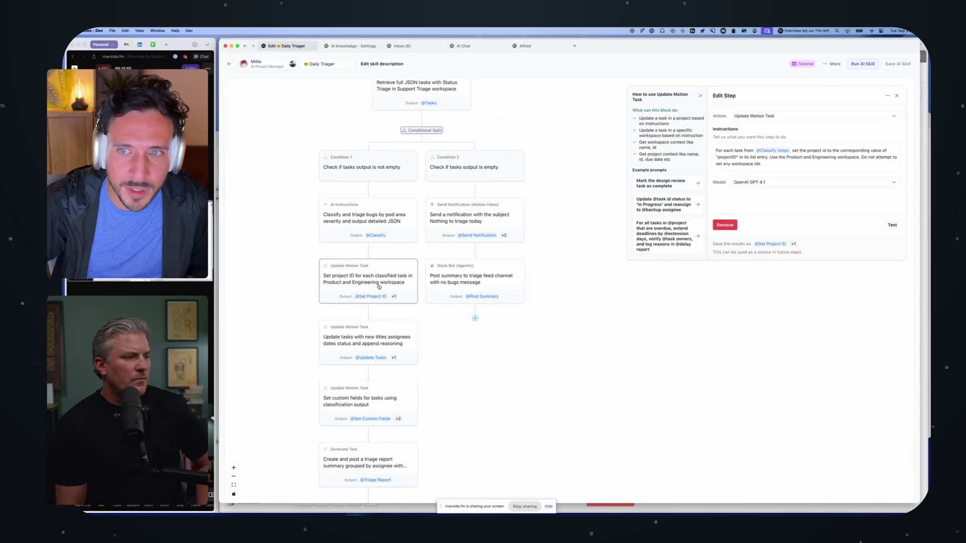
left_click(722, 150)
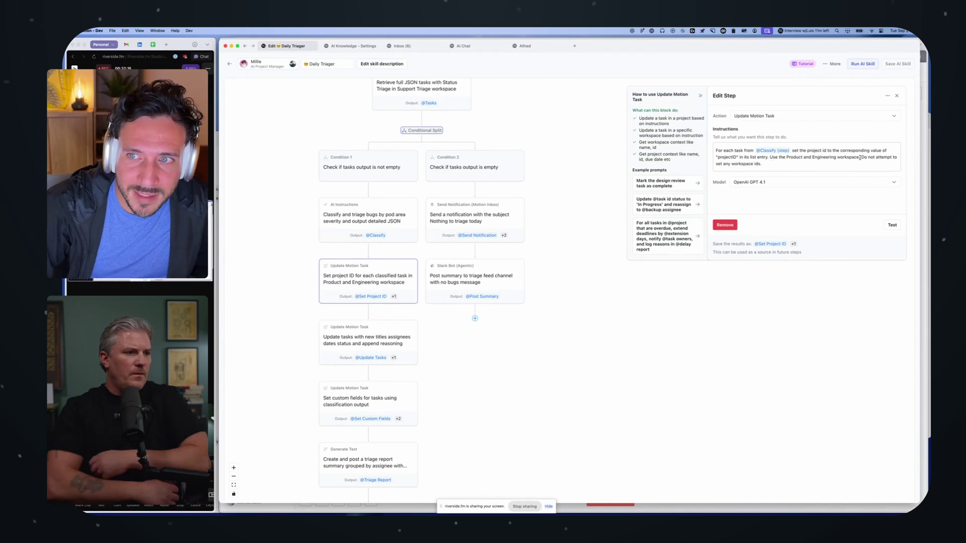
left_click_drag(861, 157, 861, 163)
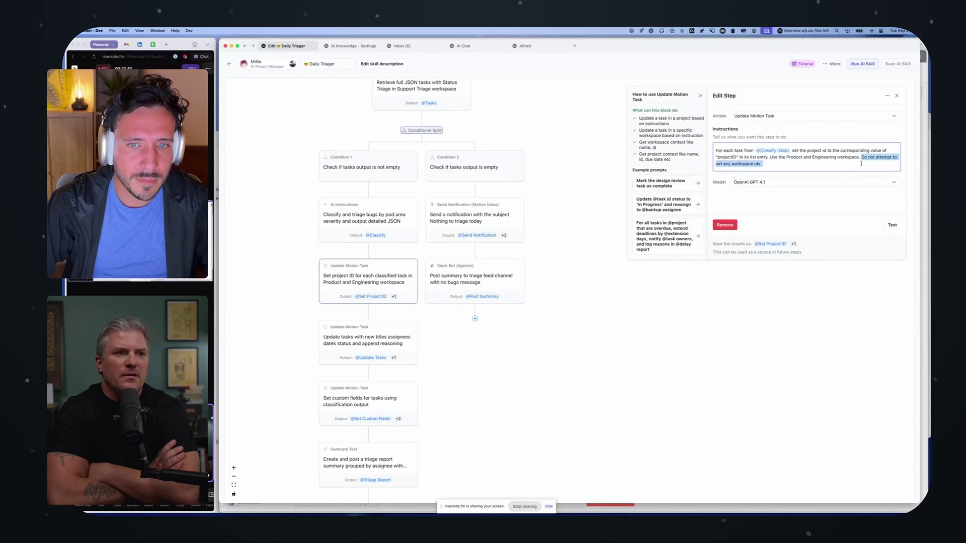
Examine the instructions of the Update Tasks step and of the Set Custom Fields step
scroll(603, 320, "down", 2)
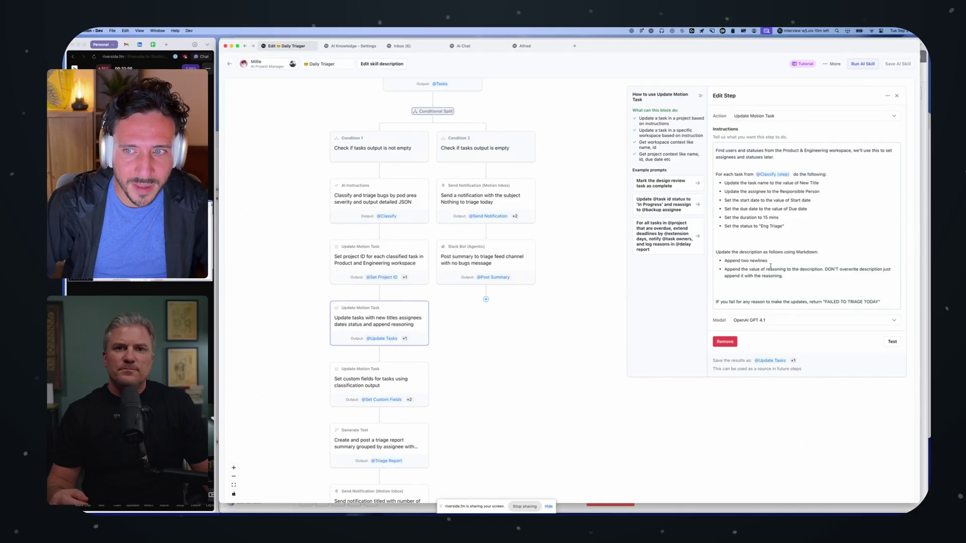
left_click(378, 383)
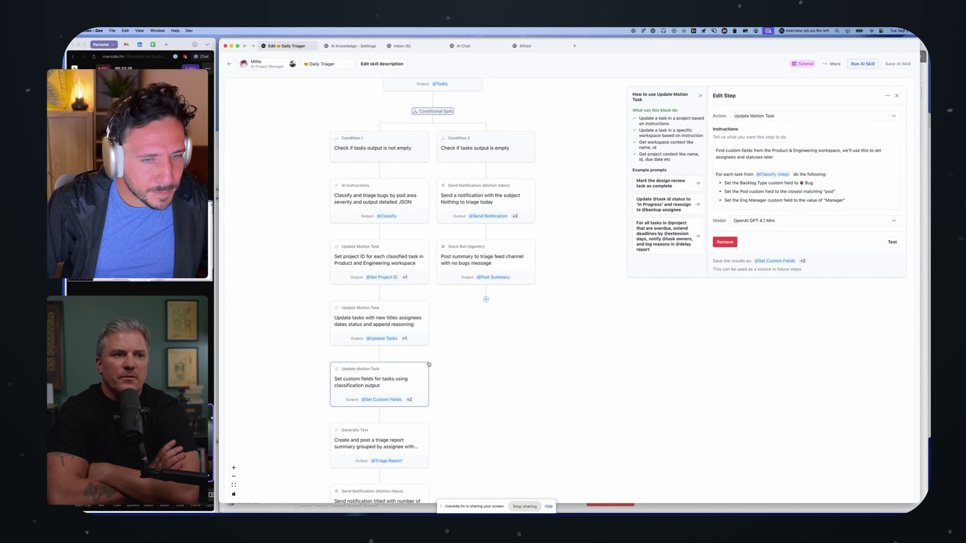
scroll(434, 363, "down", 1)
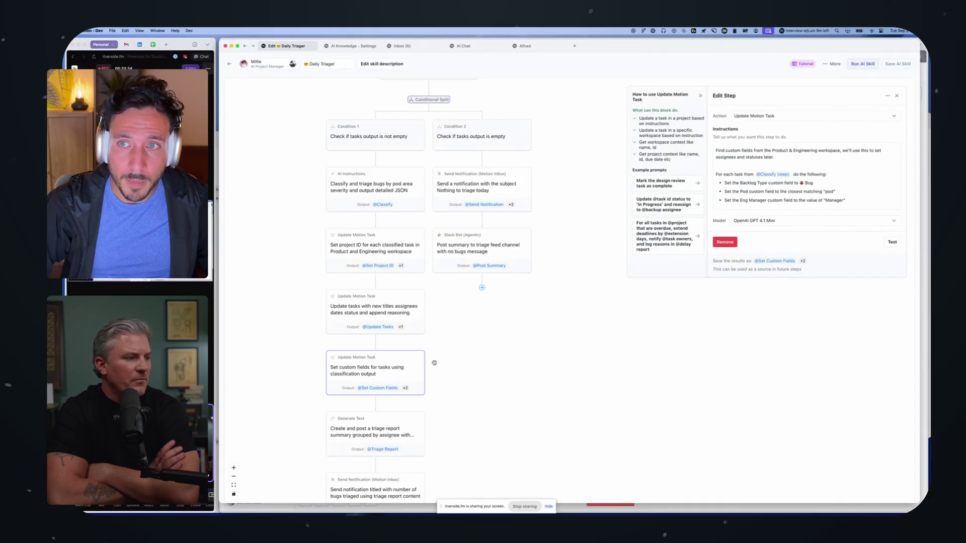
Open the sharing settings of the Daily Triager skill, check who has access and close them
left_click(831, 66)
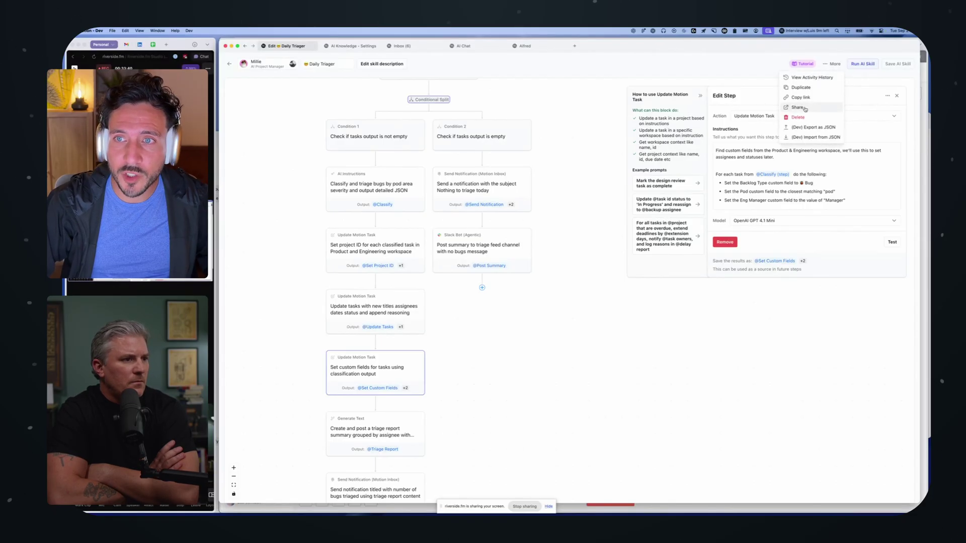
left_click(804, 108)
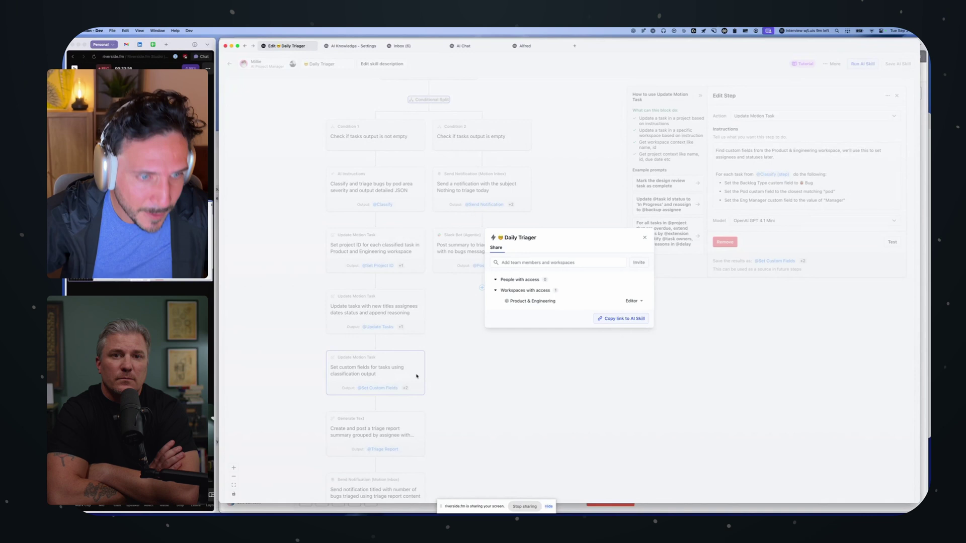
left_click(466, 396)
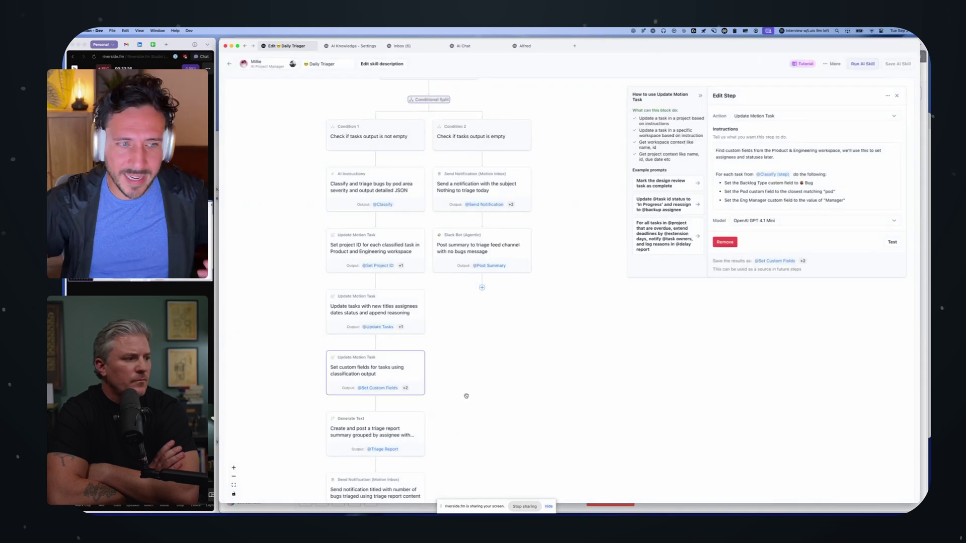